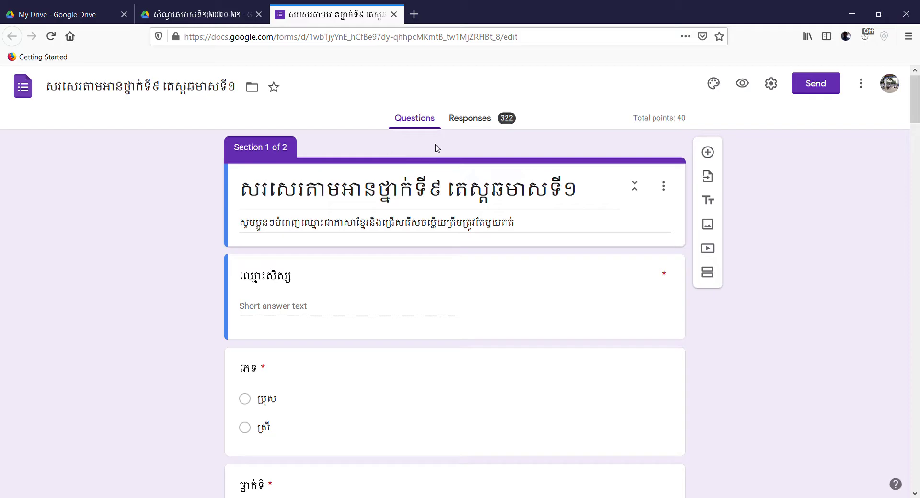
Link the form's responses to a new spreadsheet with the default name and open that spreadsheet.
left_click(475, 123)
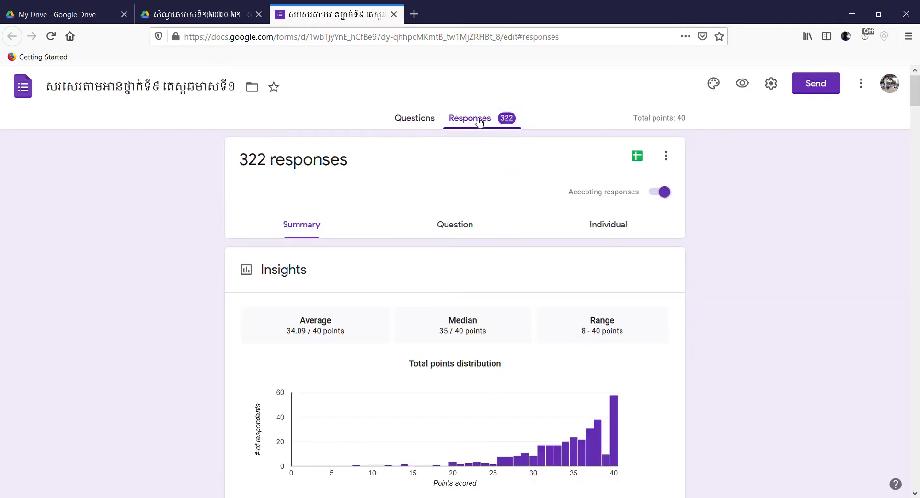
left_click(638, 156)
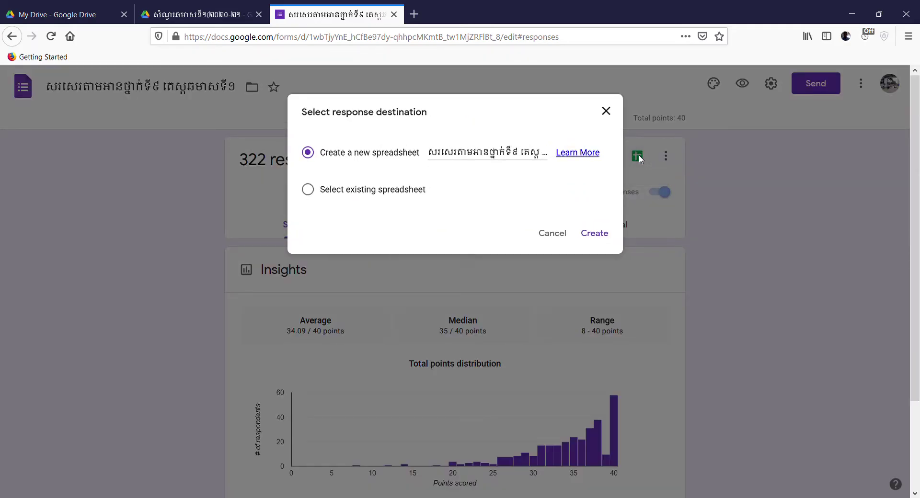
left_click(597, 233)
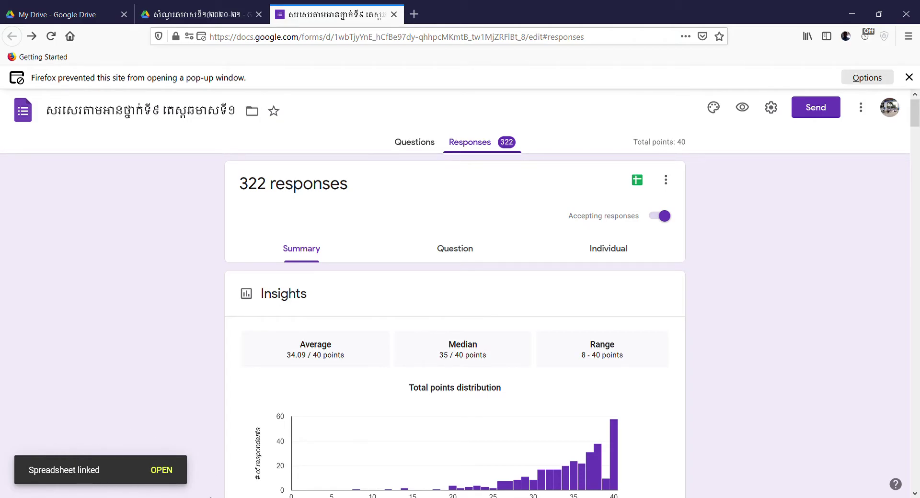
left_click(164, 471)
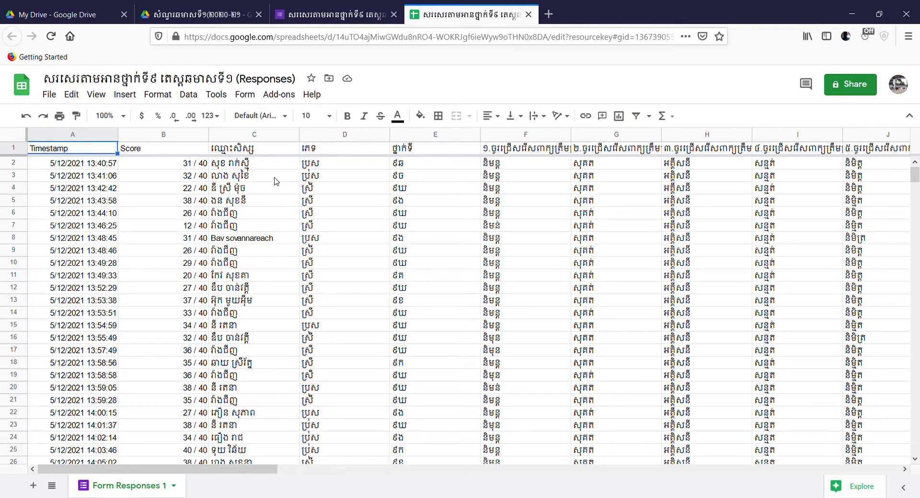
Add a blank second sheet to the responses spreadsheet.
left_click(34, 487)
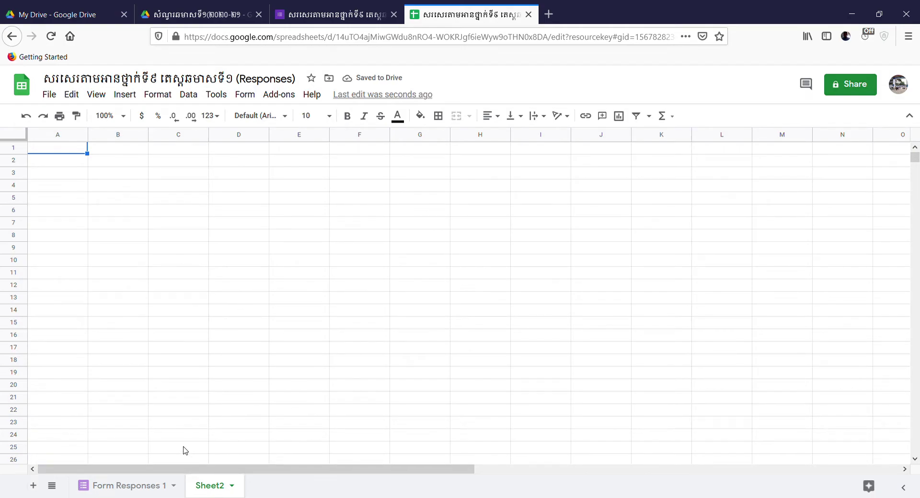
left_click(133, 488)
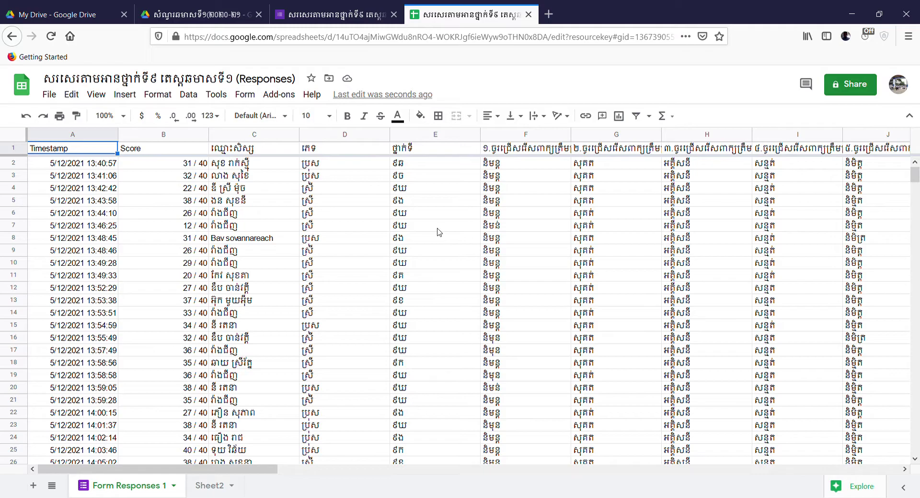
left_click(212, 489)
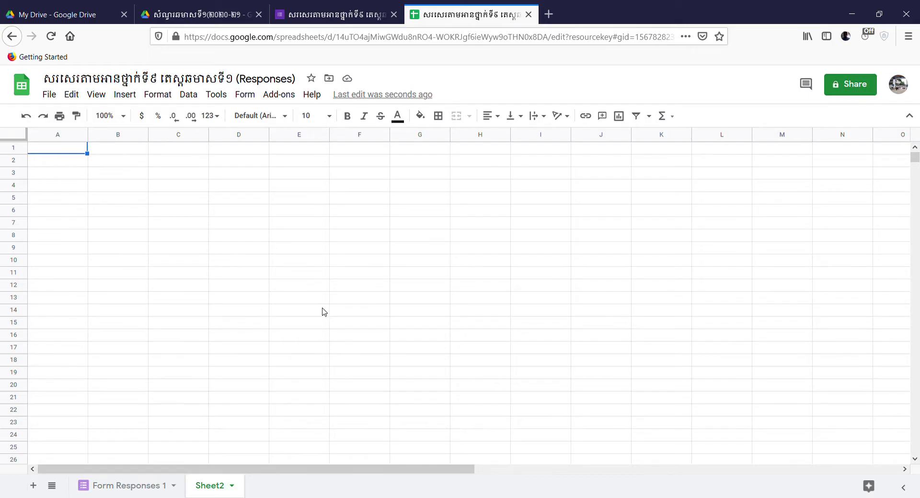
Copy all the data from the Form Responses 1 sheet and paste it over the whole of Sheet2.
left_click(134, 486)
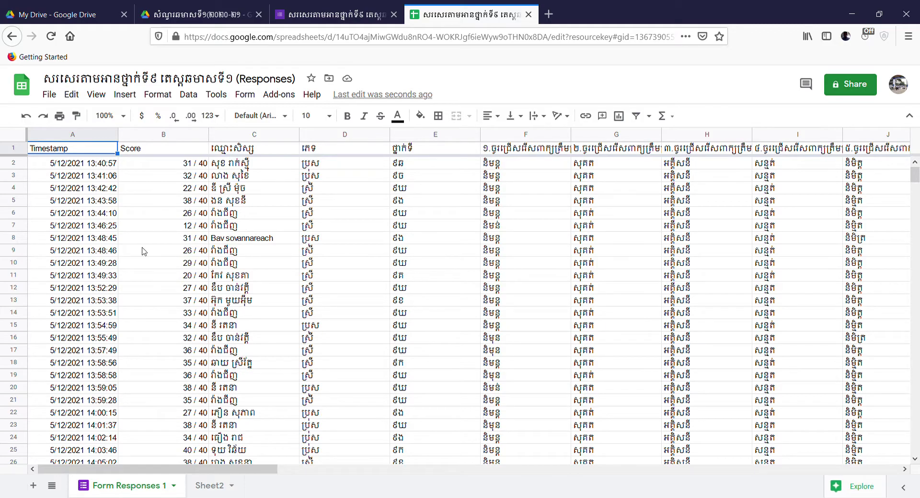
left_click(16, 139)
key("ctrl+c")
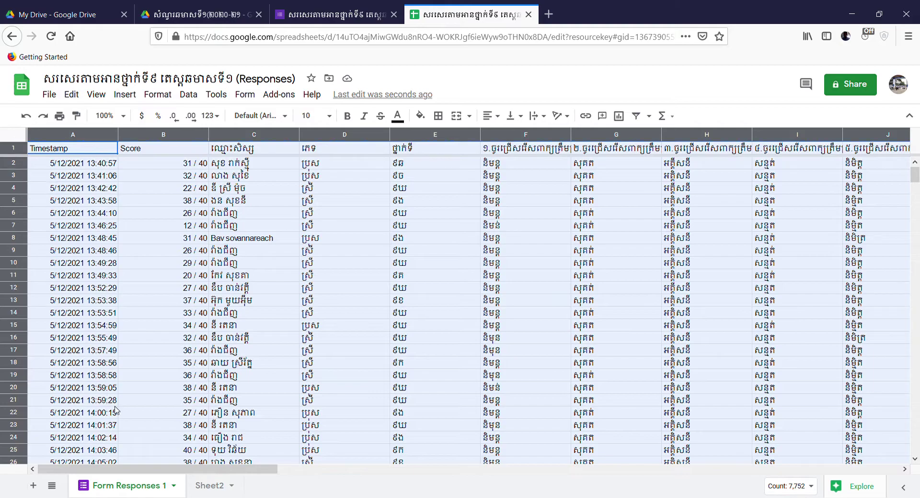
left_click(210, 486)
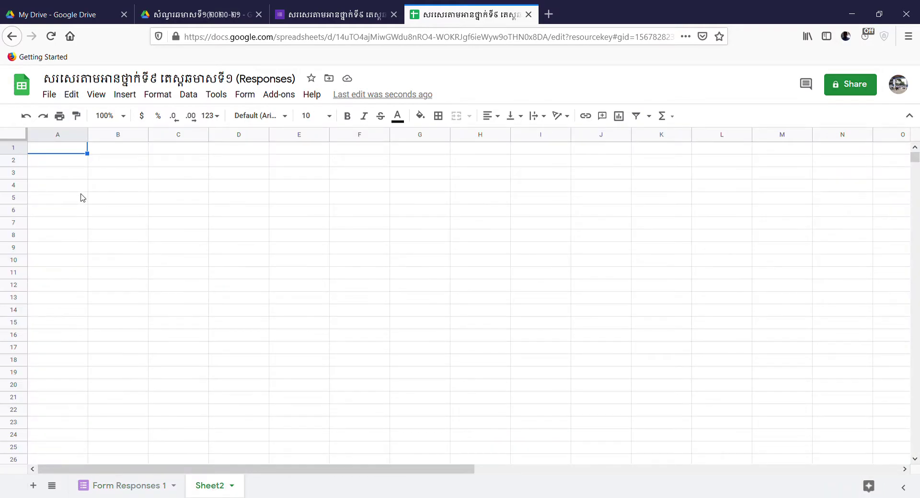
left_click(13, 139)
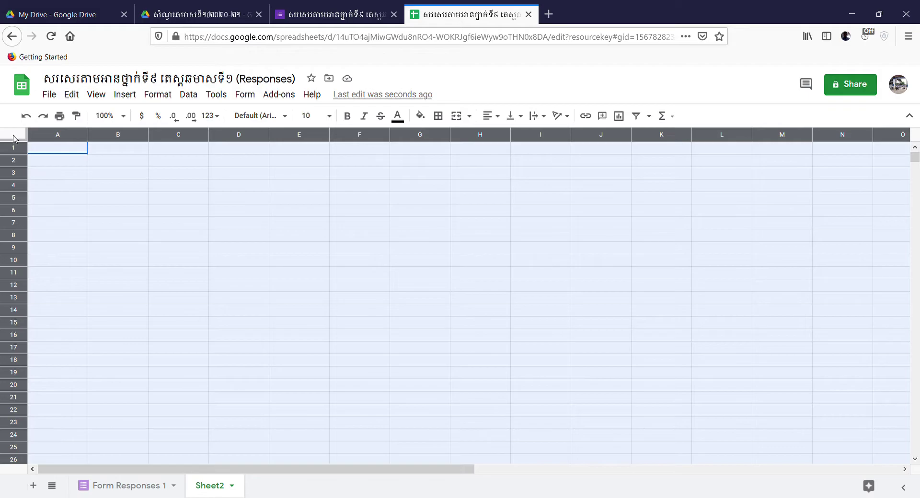
key("ctrl+v")
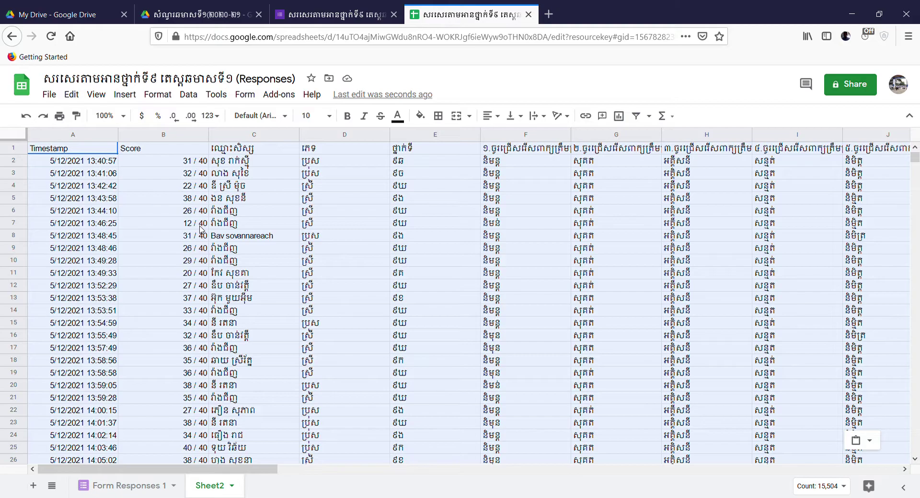
left_click(350, 263)
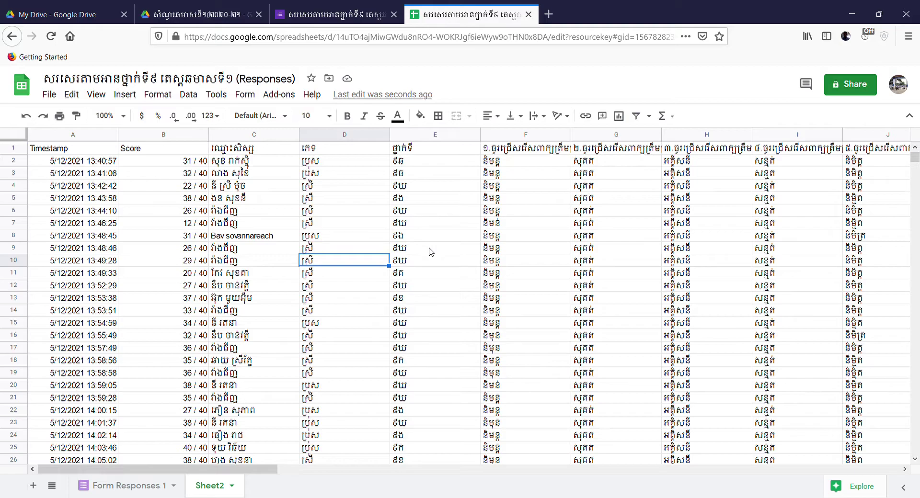
Delete the Timestamp column from Sheet2.
left_click(87, 137)
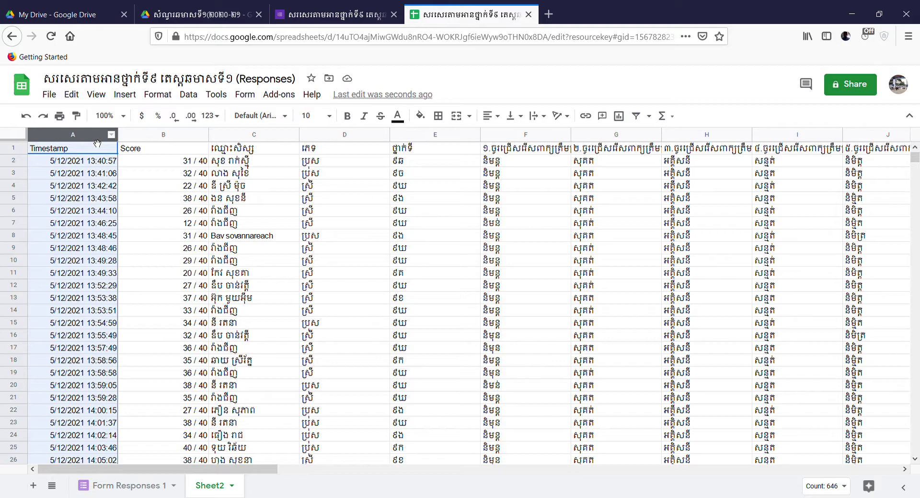
right_click(92, 139)
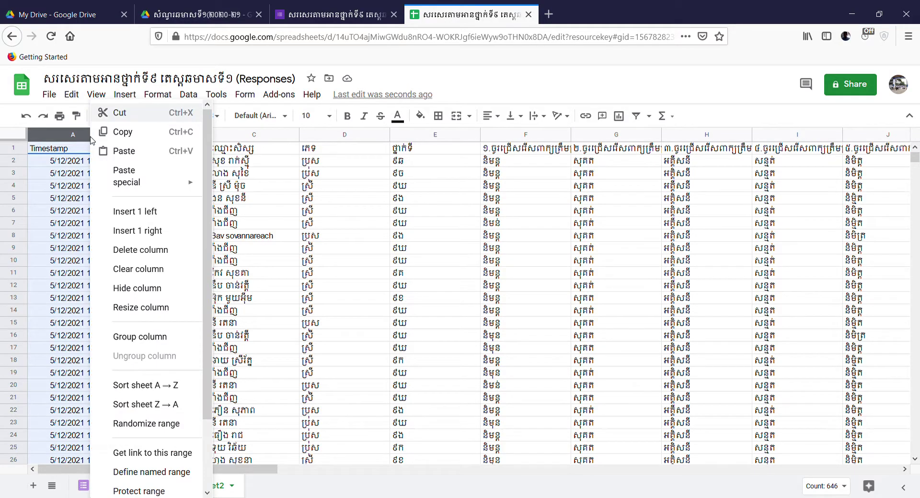
left_click(135, 252)
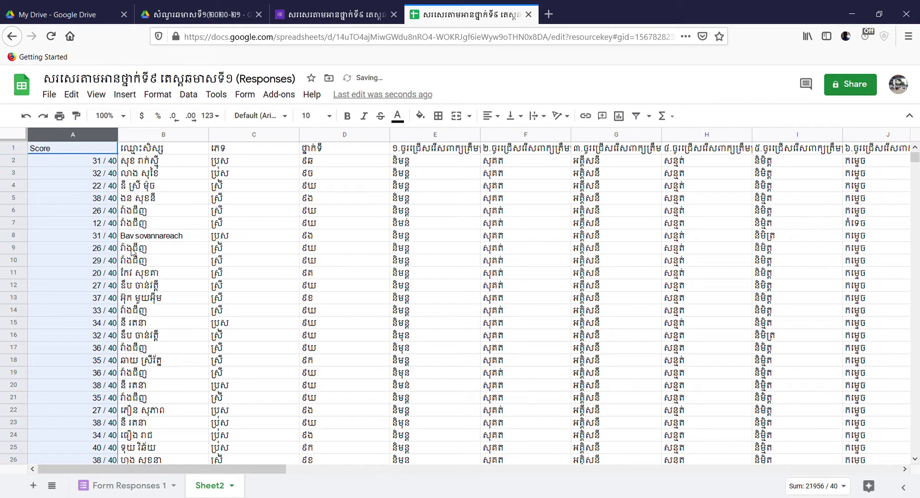
left_click(178, 226)
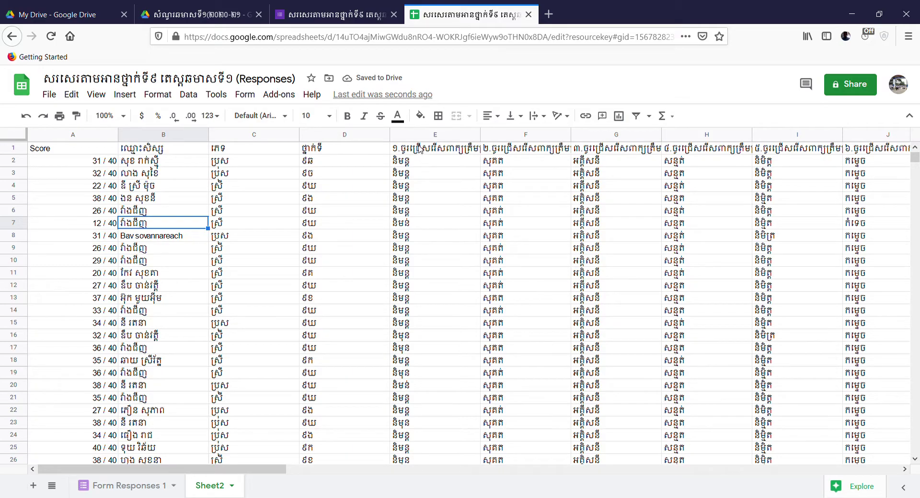
Delete column E, which holds the answers to the first question, from Sheet2.
left_click(425, 137)
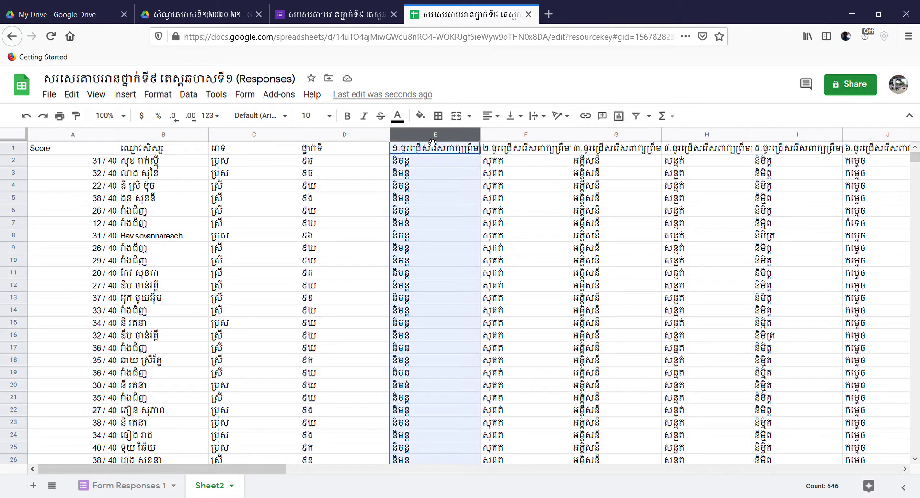
mouse_move(433, 142)
left_mouse_down()
mouse_move(522, 140)
mouse_move(430, 141)
left_mouse_up()
right_click(430, 144)
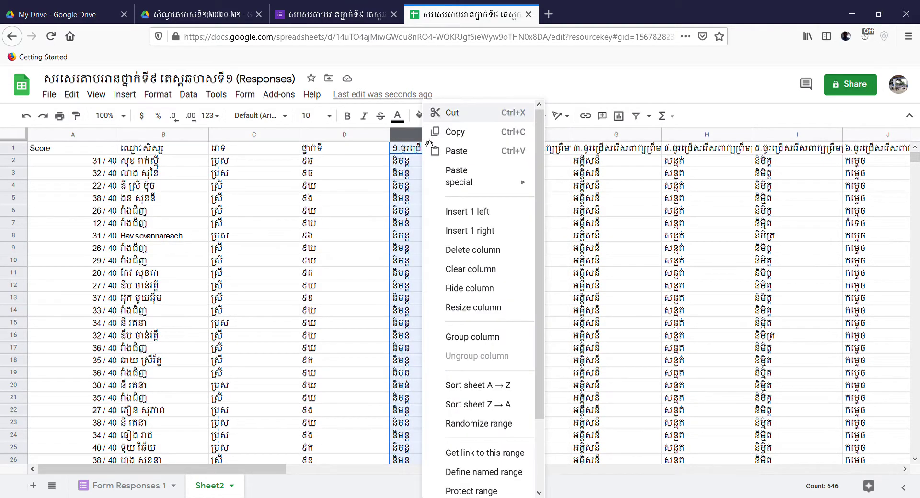
left_click(466, 250)
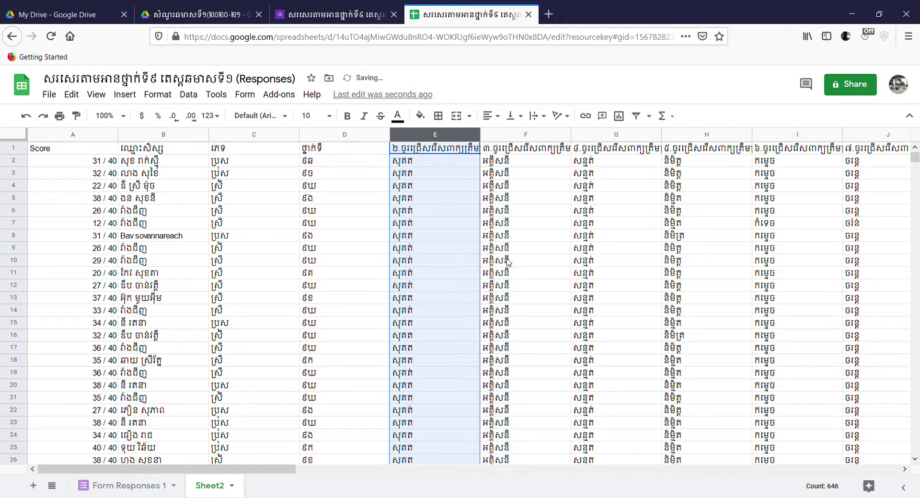
left_click(542, 237)
Delete columns E through W with the remaining question answers from Sheet2.
left_click_drag(430, 138, 670, 154)
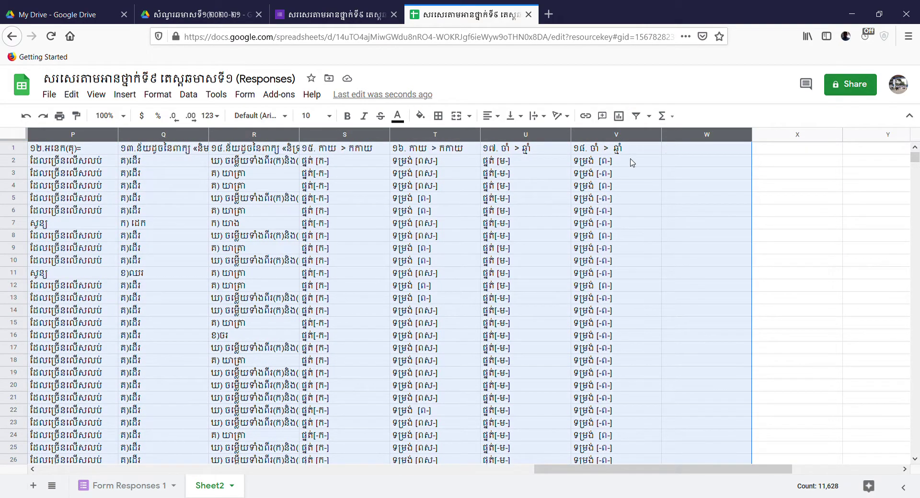
right_click(598, 138)
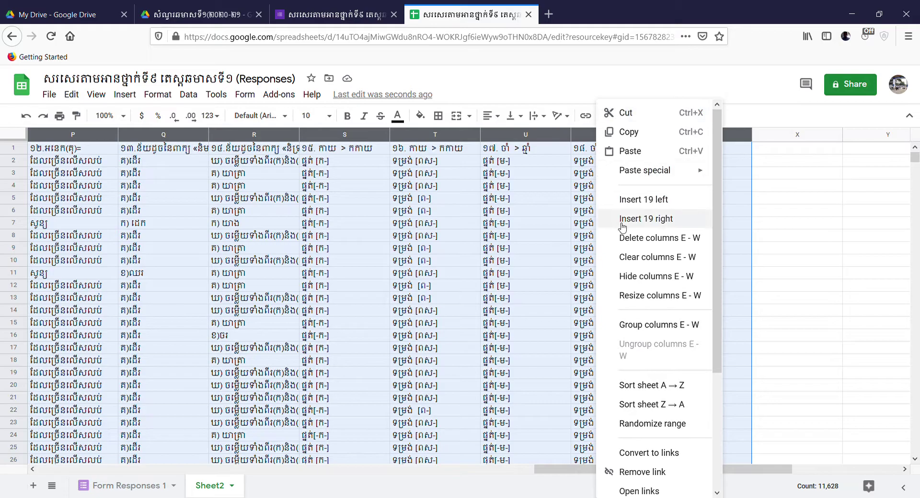
left_click(635, 239)
left_click(570, 300)
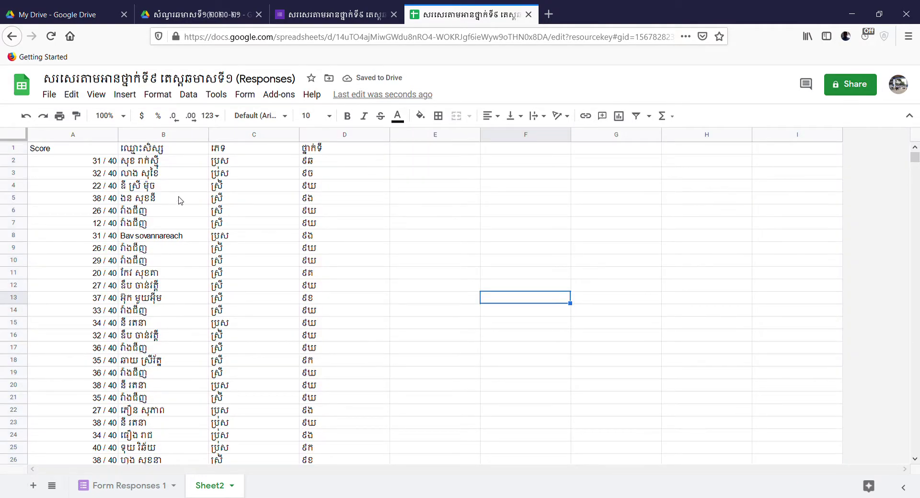
left_click(73, 134)
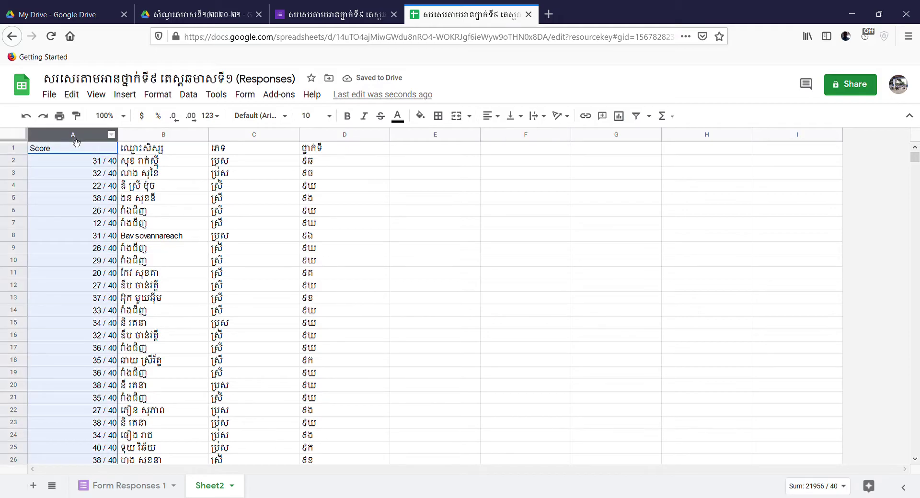
left_click(179, 136)
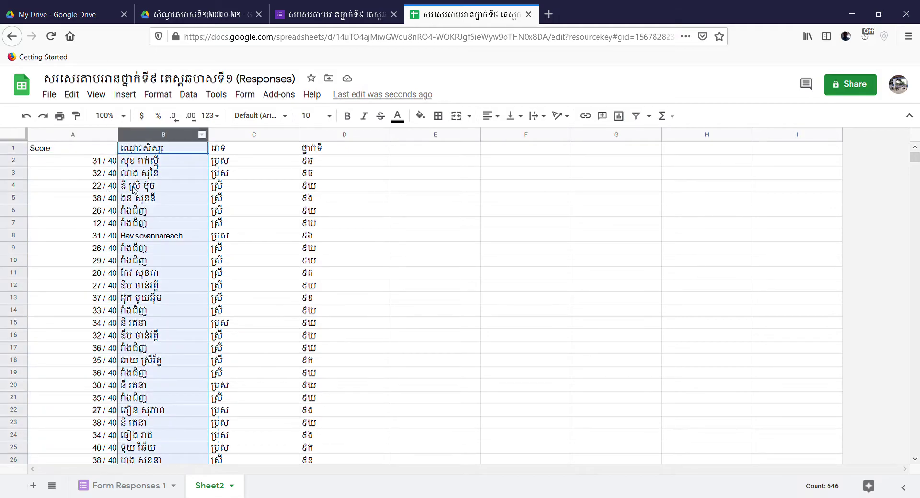
left_click(227, 137)
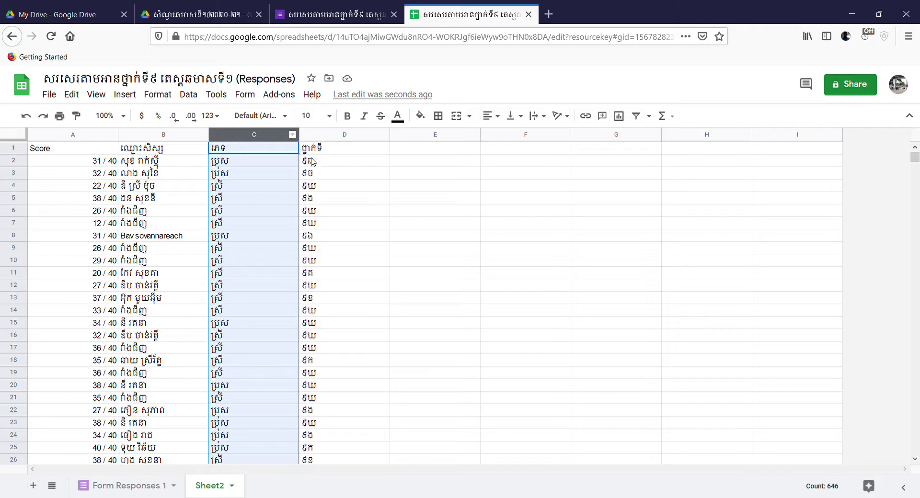
left_click(320, 138)
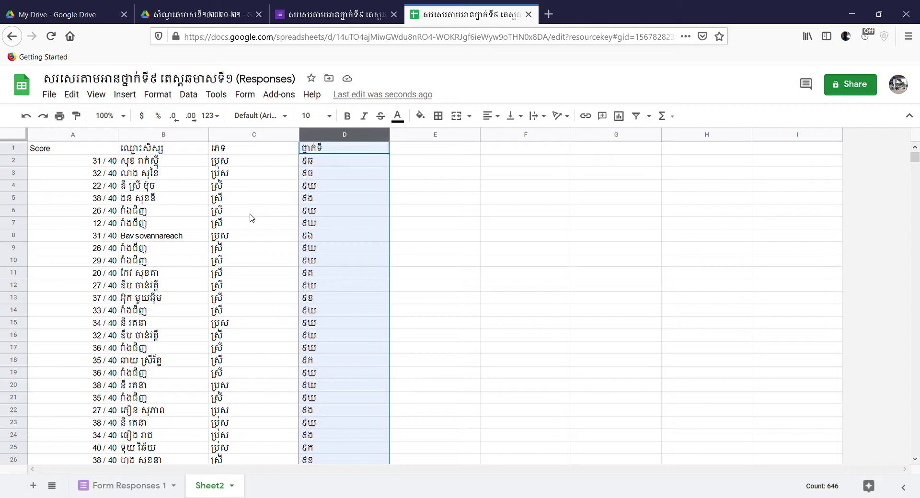
left_click(413, 228)
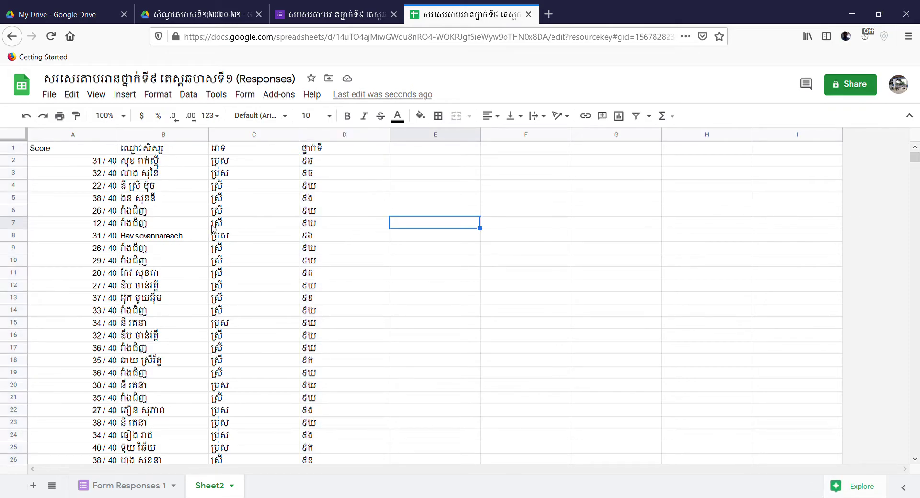
Delete the header row from Sheet2 so that only the student records remain.
left_click(14, 149)
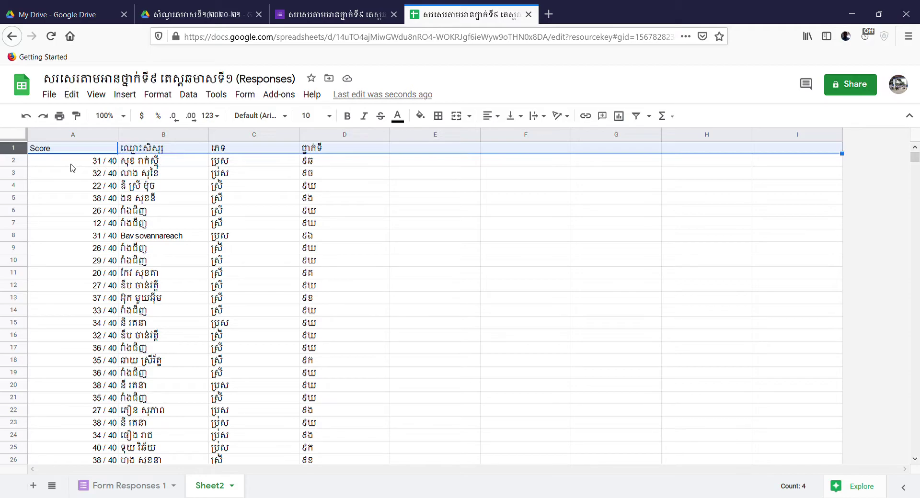
right_click(14, 151)
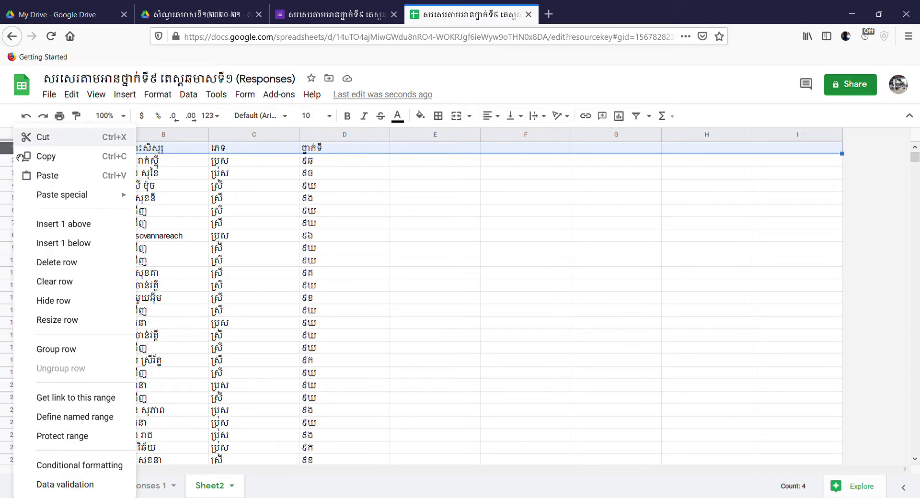
left_click(67, 262)
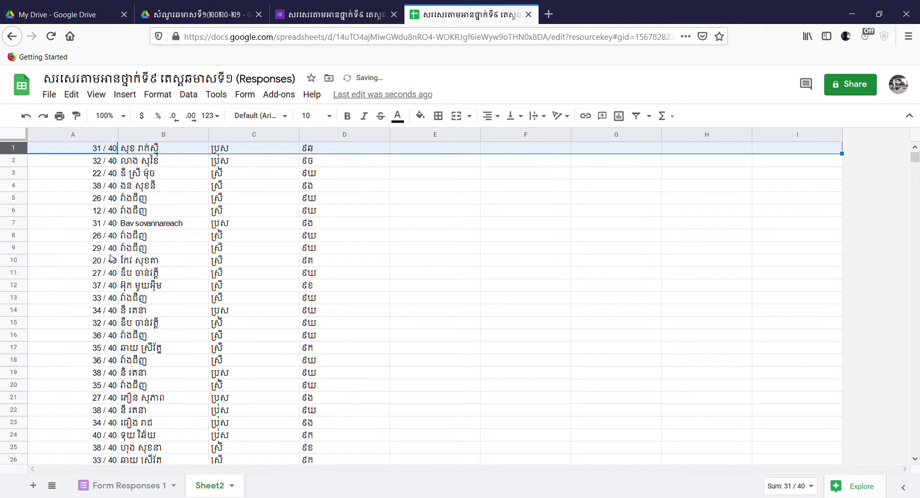
left_click(275, 260)
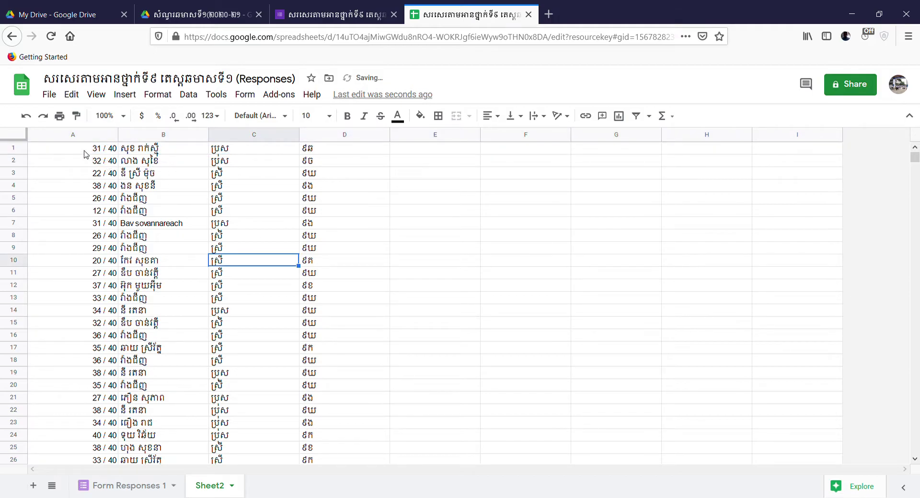
Sort the range A1:D322 on Sheet2 by column D, the class, in A → Z order without a header row.
left_click_drag(84, 152, 318, 164)
scroll(496, 300, "up", 1)
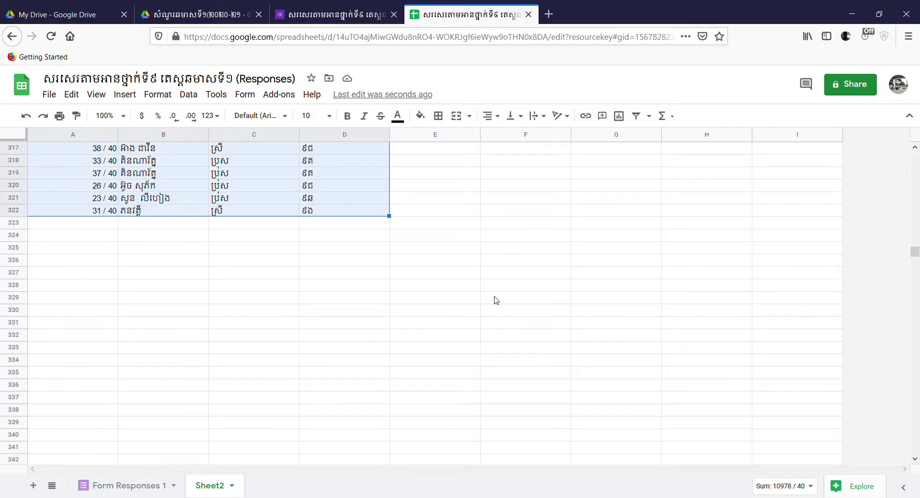
scroll(496, 300, "up", 8)
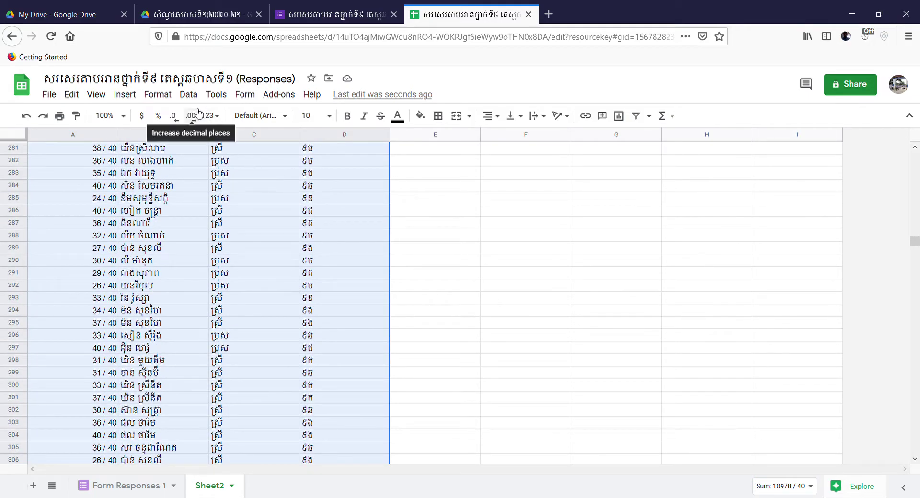
left_click(188, 95)
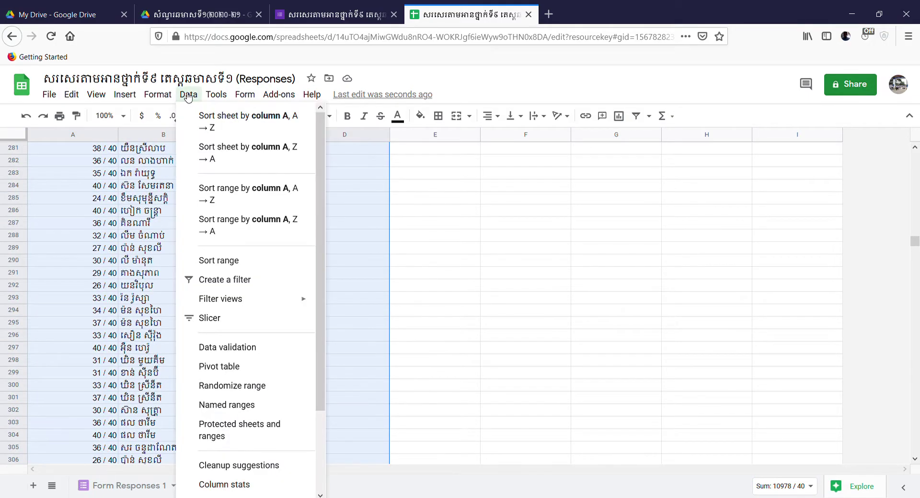
left_click(215, 262)
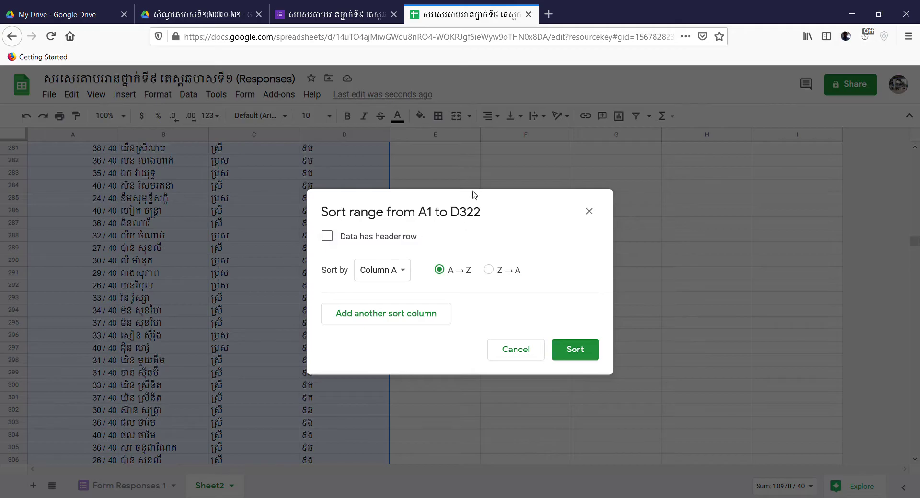
left_click_drag(472, 200, 618, 190)
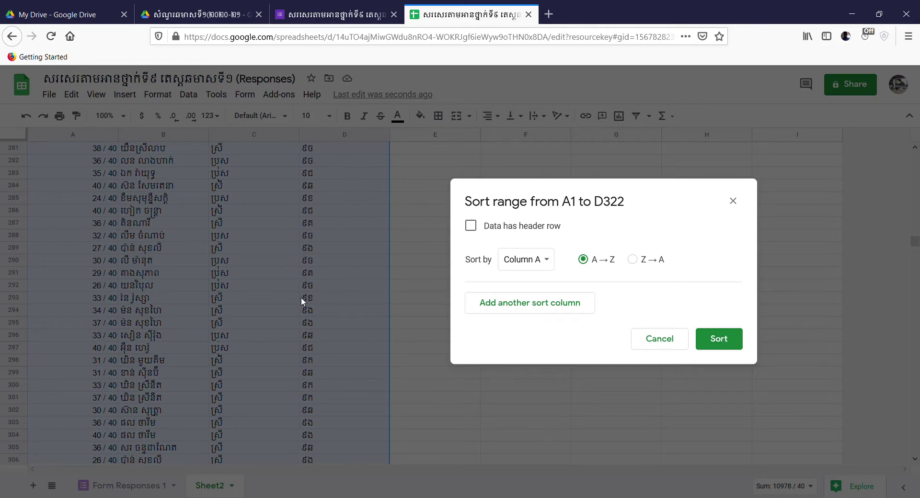
left_click(551, 261)
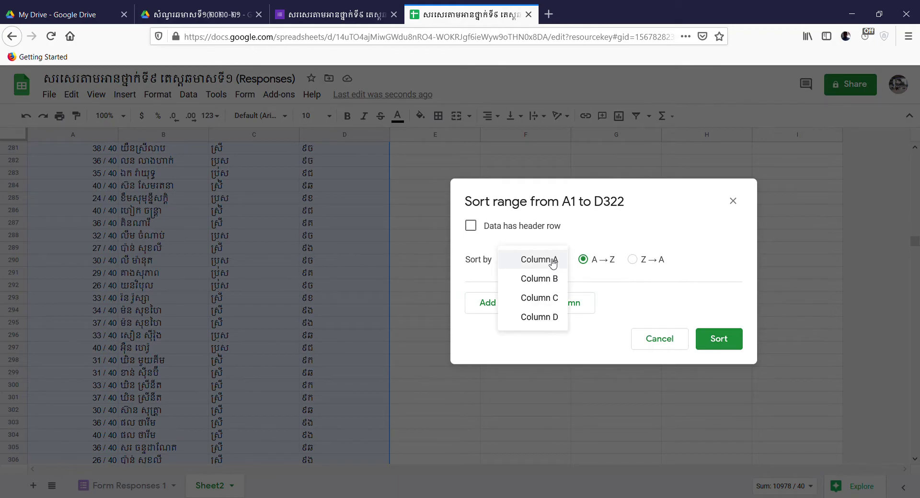
left_click(540, 318)
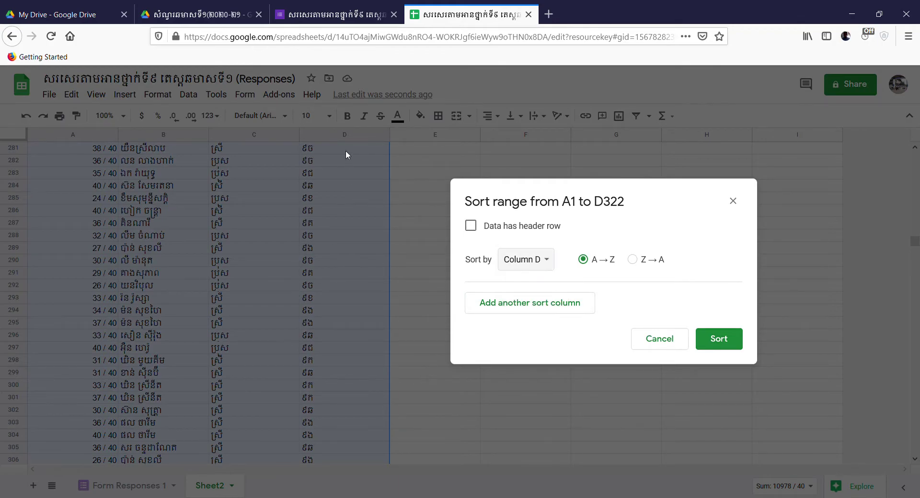
left_click(718, 340)
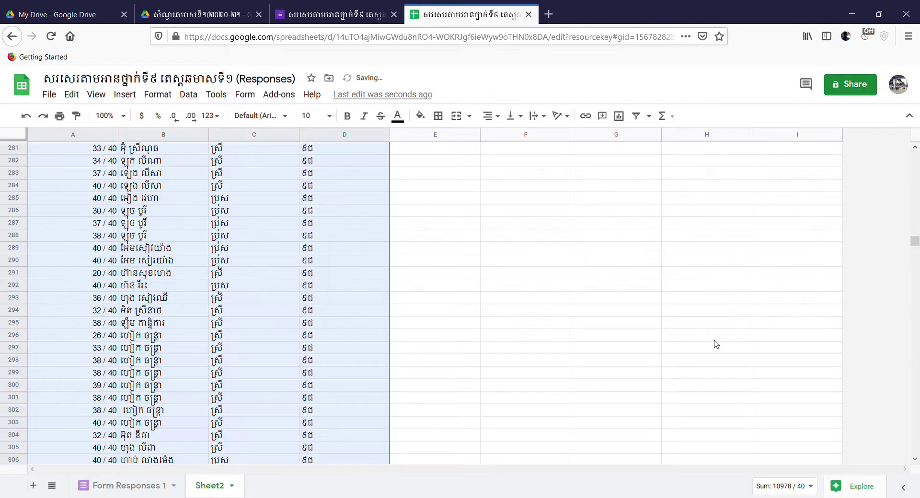
Review the sorted records on Sheet2 to check how they are grouped by class in column D.
scroll(497, 328, "up", 20)
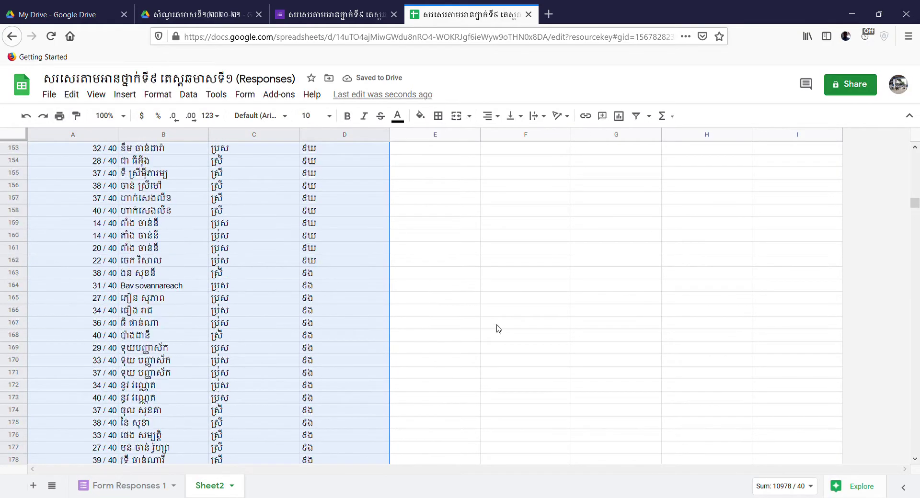
scroll(497, 329, "up", 15)
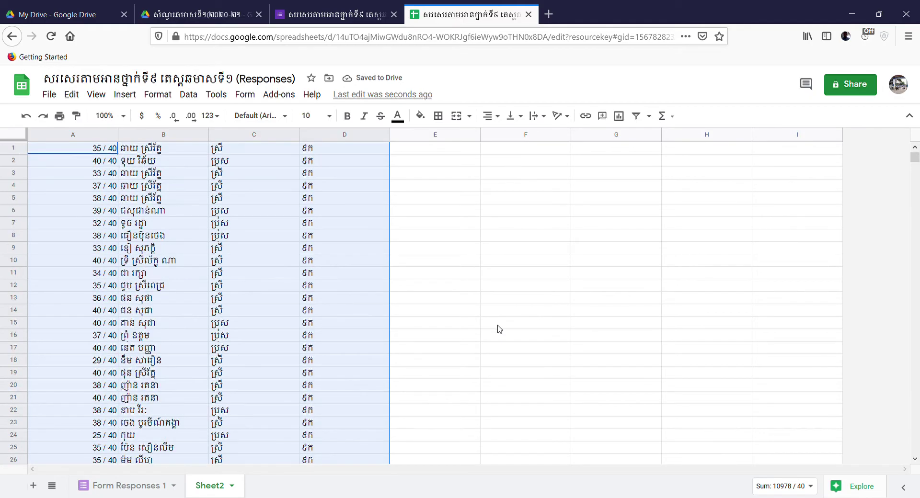
scroll(335, 301, "down", 12)
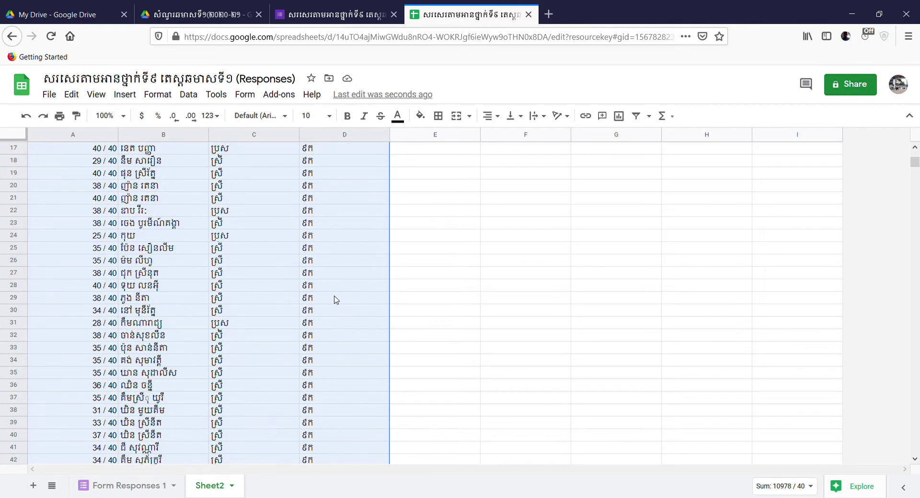
scroll(341, 395, "down", 13)
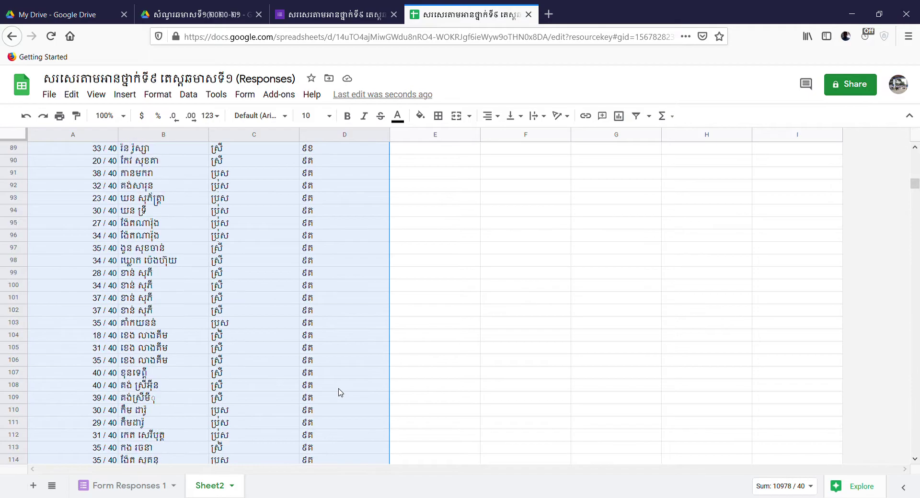
scroll(340, 388, "up", 20)
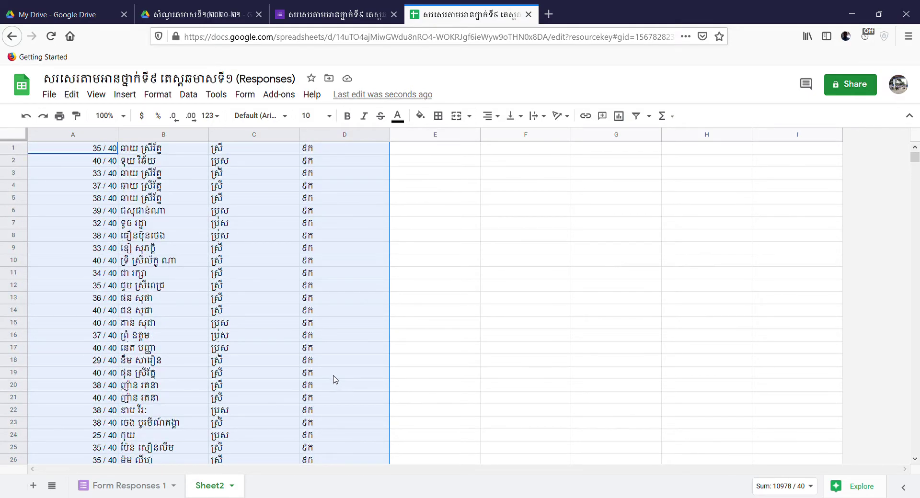
left_click(435, 310)
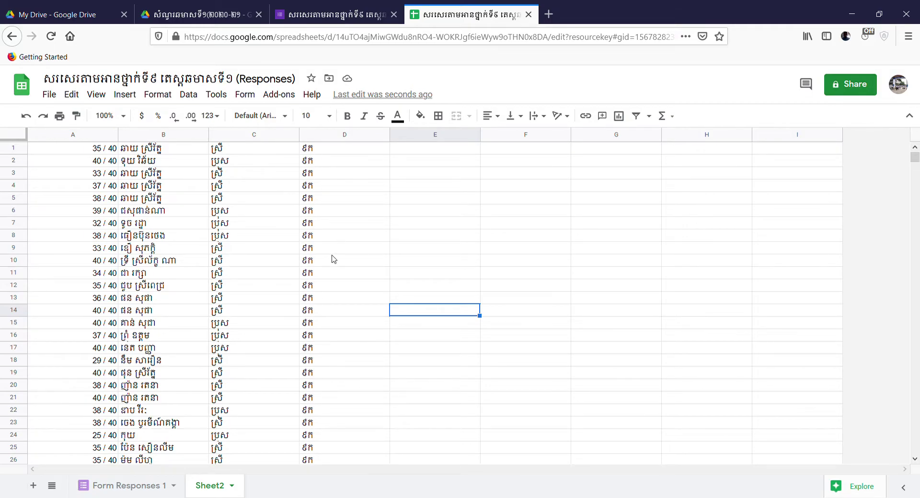
Sort the class ៩ក records in A1:D43 by column B, the student name, in A → Z order.
left_click(89, 151)
left_click_drag(88, 151, 329, 197)
scroll(505, 290, "up", 5)
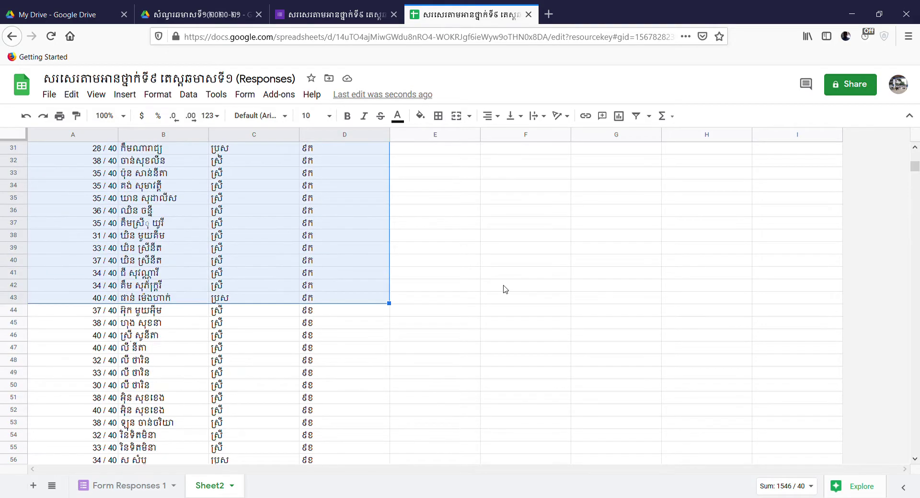
left_click(190, 95)
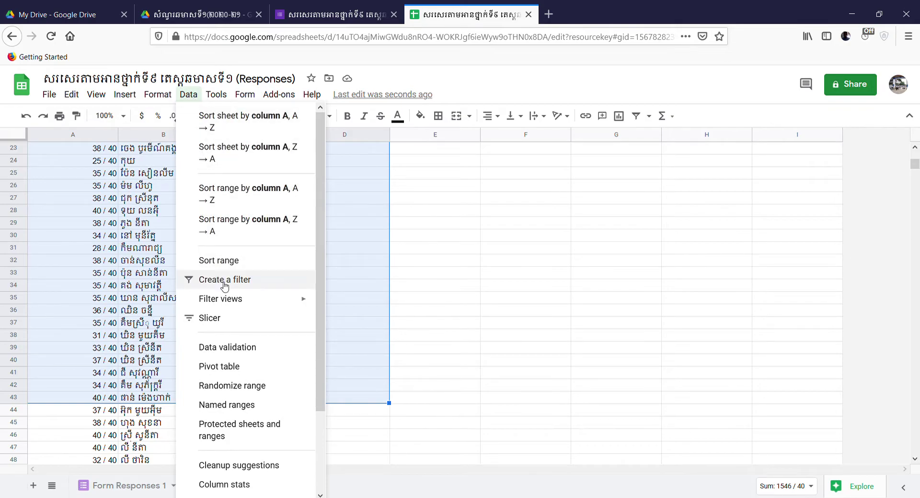
left_click(221, 260)
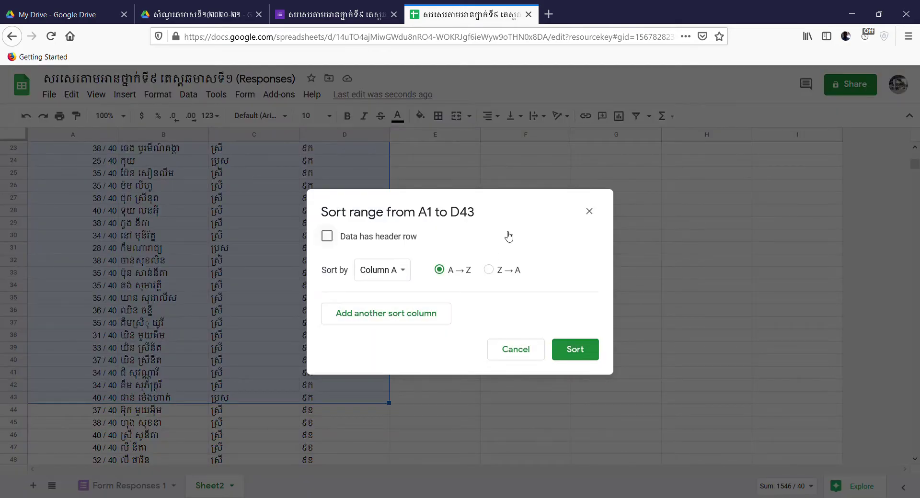
left_click_drag(495, 200, 589, 192)
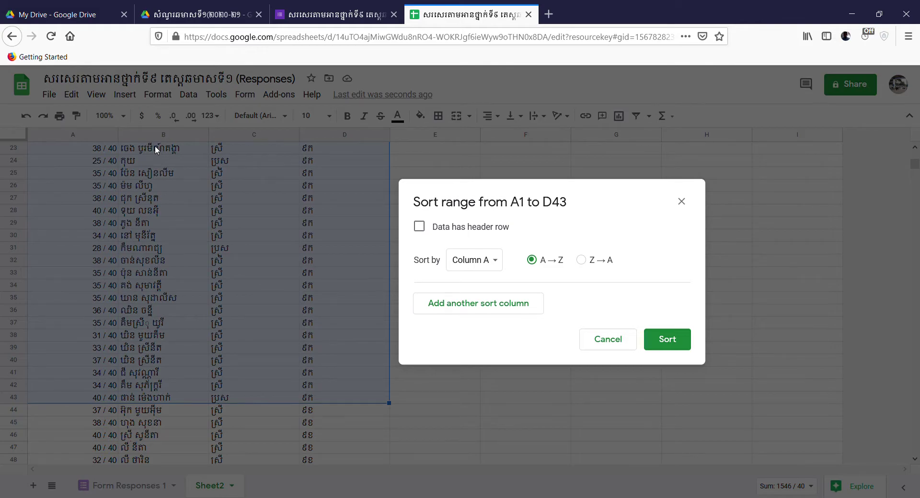
left_click(499, 263)
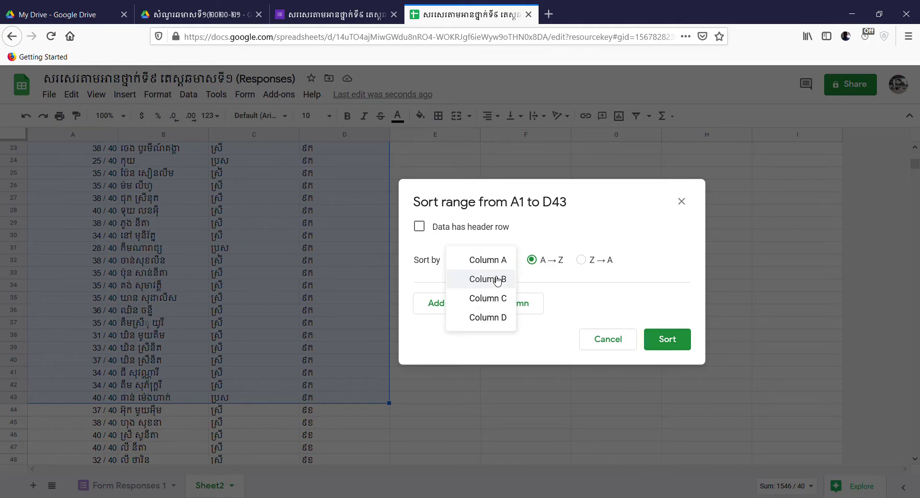
left_click(498, 280)
left_click(674, 343)
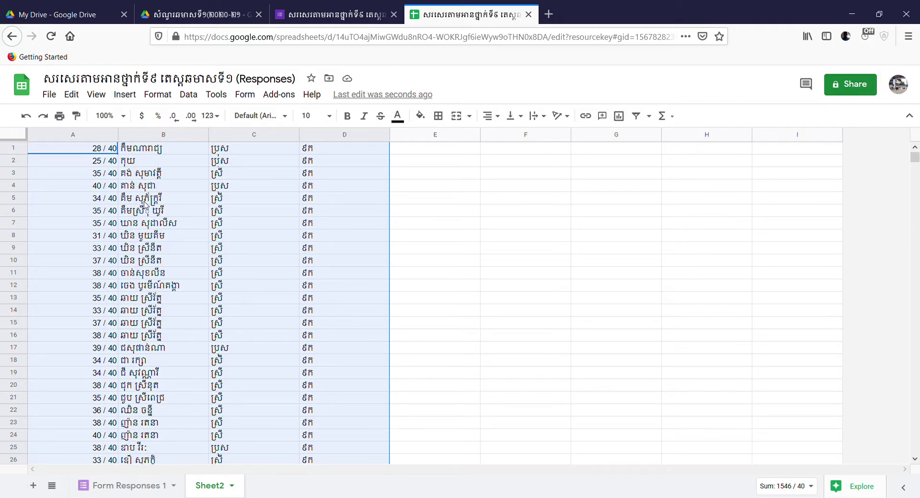
Sort the class ៩ខ records in A44:D89 by column B in A → Z order.
scroll(598, 286, "down", 10)
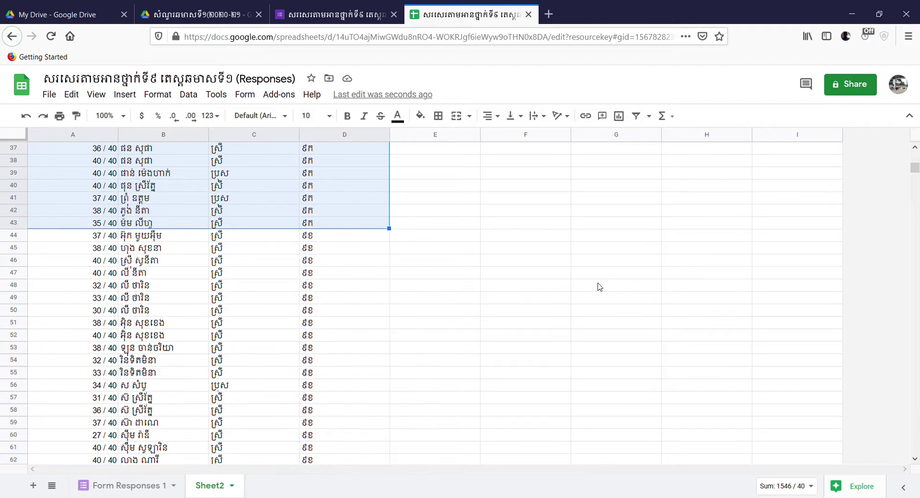
left_click_drag(81, 241, 360, 250)
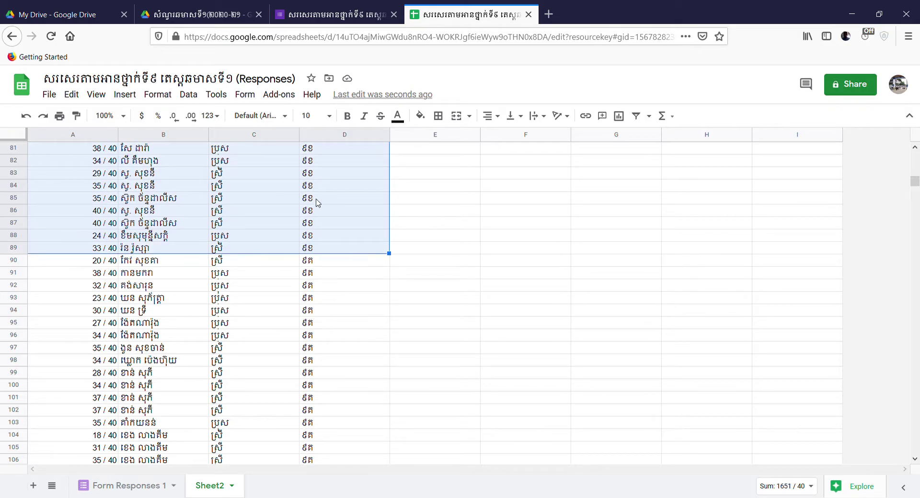
left_click(195, 95)
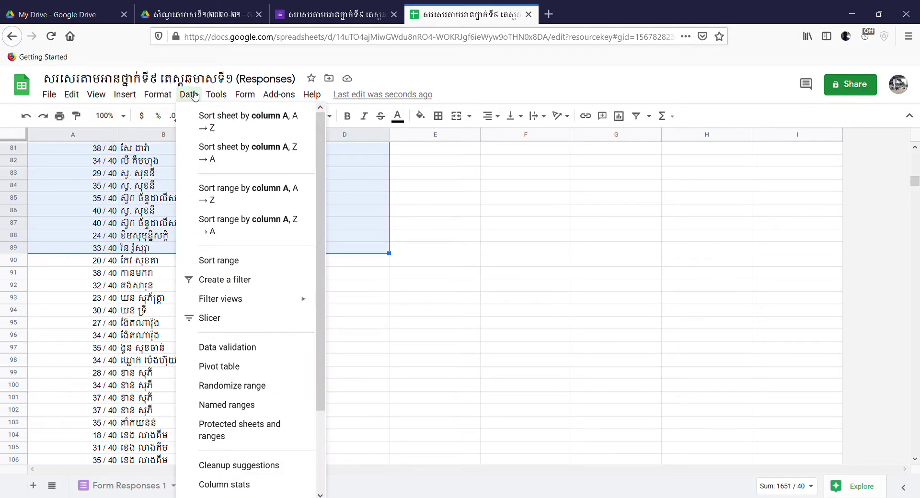
left_click(213, 263)
left_click(404, 271)
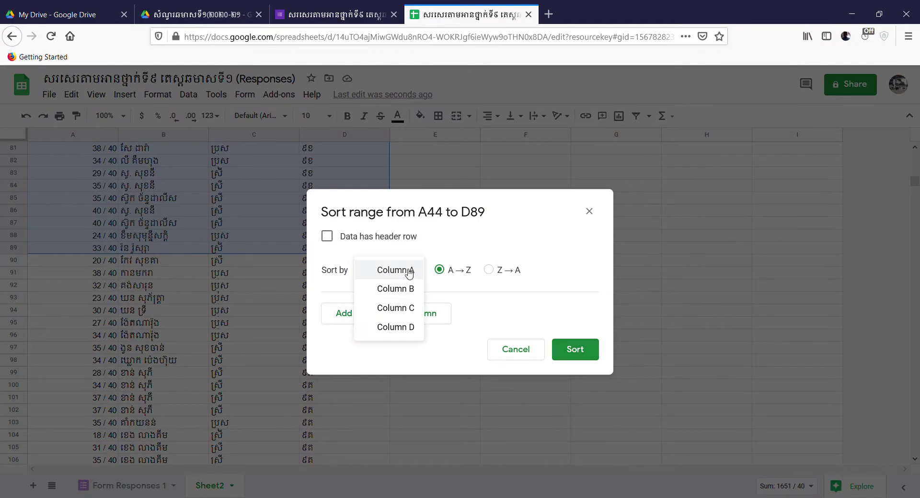
left_click(407, 291)
left_click(575, 350)
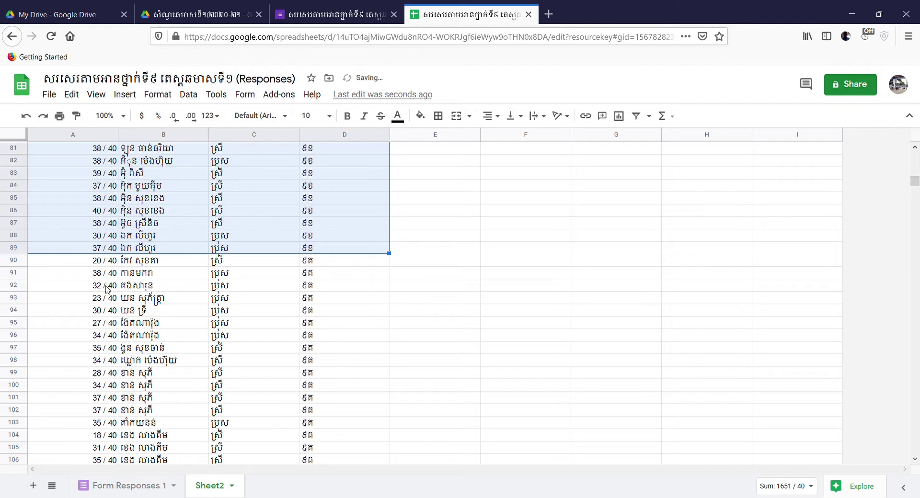
Sort the class ៩គ records in A90:D125 by column B in A → Z order.
left_click_drag(79, 265, 345, 387)
left_click(189, 94)
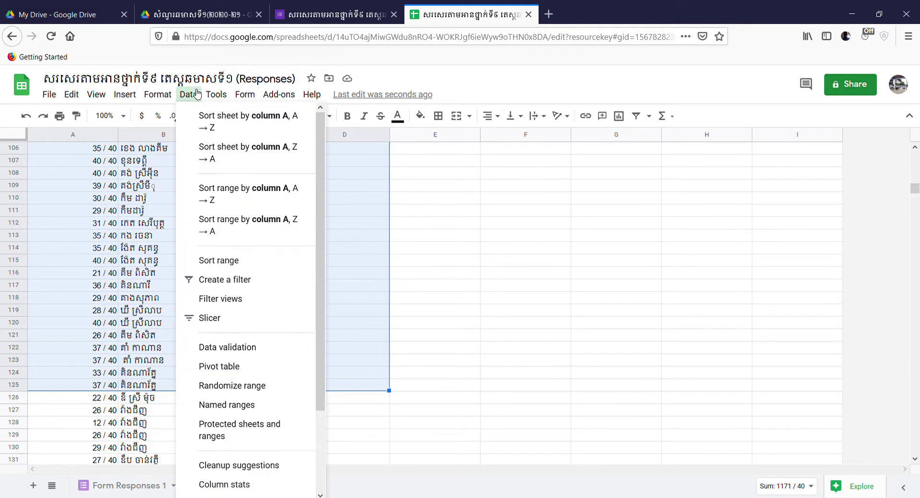
left_click(220, 261)
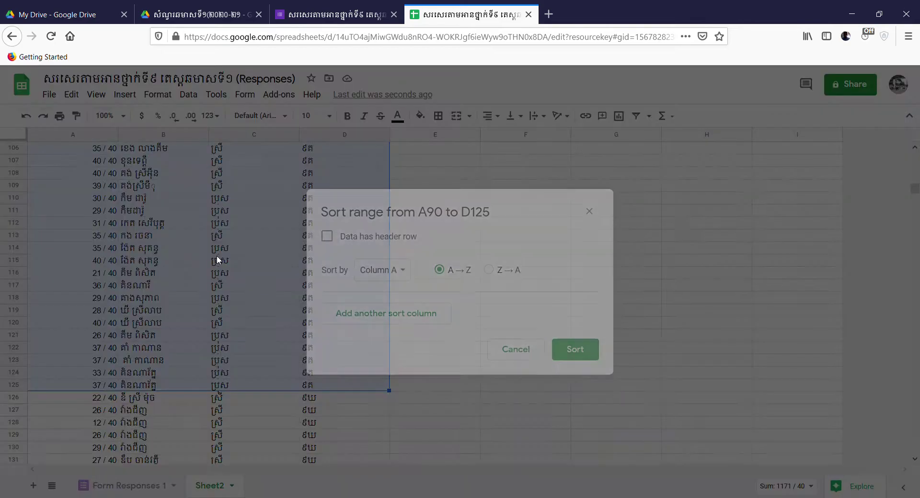
left_click(406, 271)
left_click(404, 290)
left_click(575, 349)
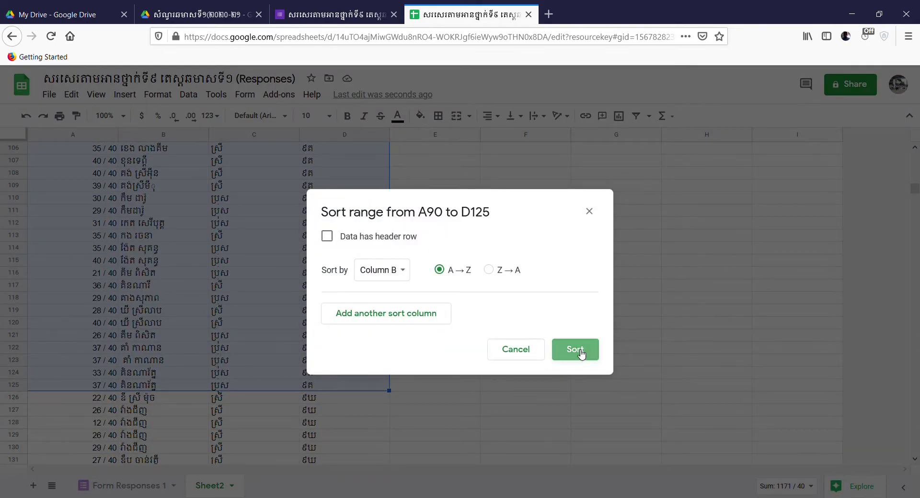
Sort the class ៩ឃ records in A126:D162 by column B in A → Z order.
scroll(561, 345, "down", 3)
left_click_drag(90, 250, 350, 441)
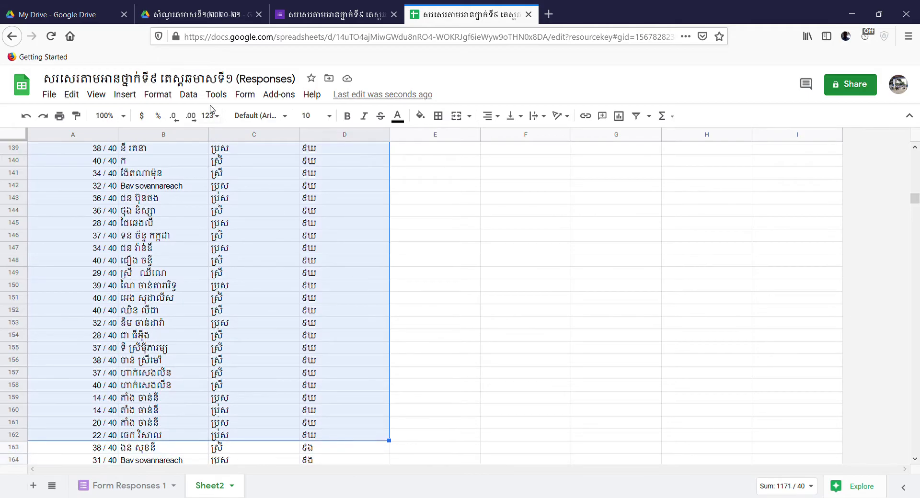
left_click(188, 95)
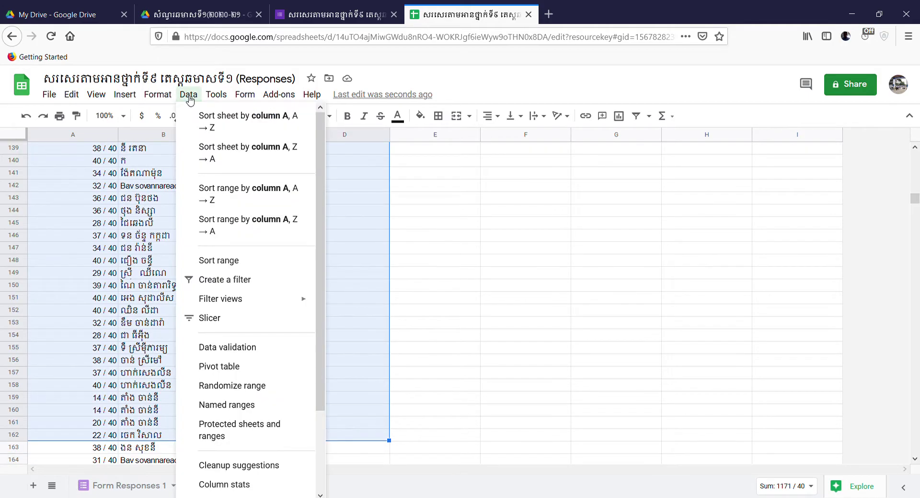
left_click(217, 261)
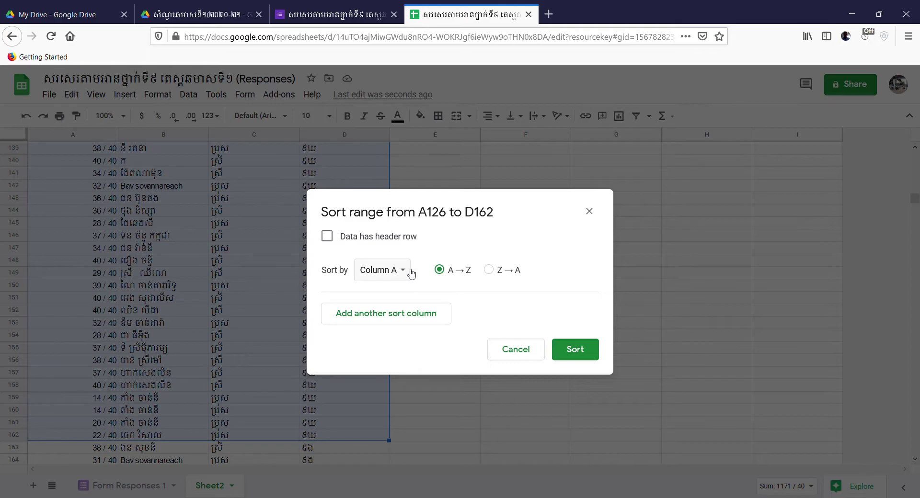
left_click(410, 272)
left_click(395, 289)
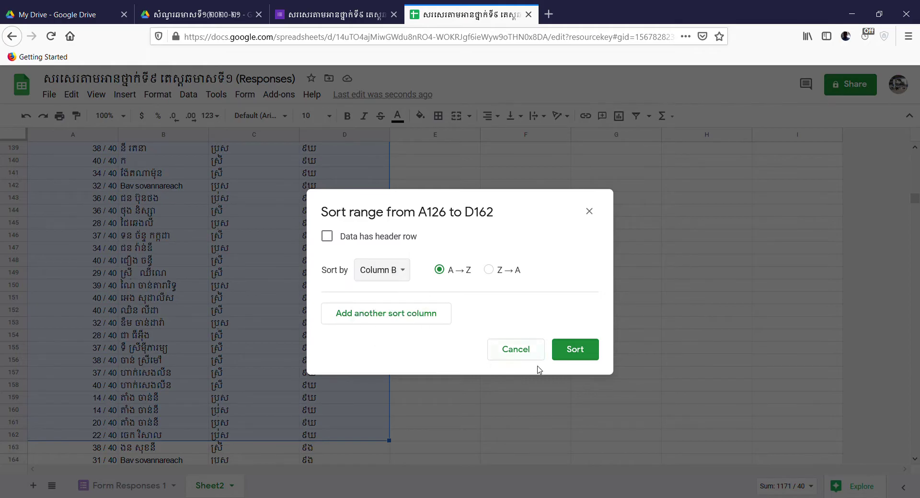
left_click(576, 350)
Sort the class ៩ង records in A163:D198 by column B in A → Z order.
scroll(499, 334, "down", 5)
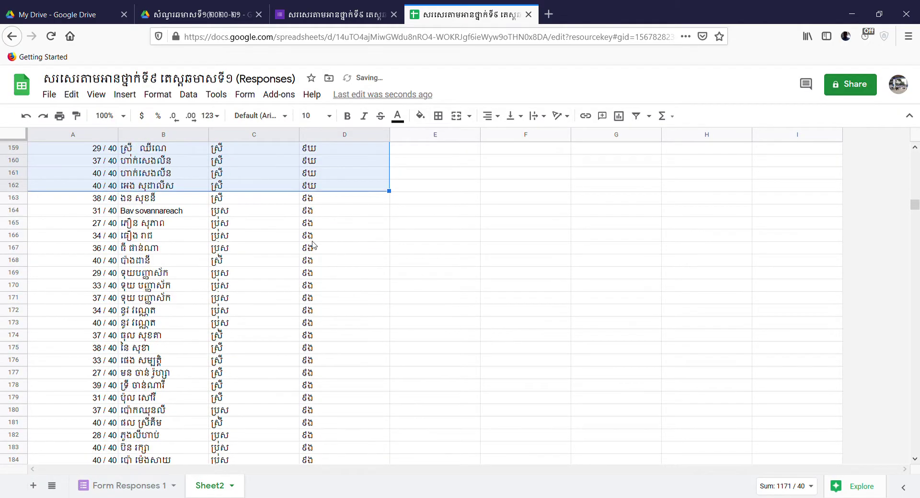
mouse_move(76, 199)
left_mouse_down()
mouse_move(263, 235)
mouse_move(321, 265)
mouse_move(358, 486)
mouse_move(345, 326)
mouse_move(343, 338)
left_mouse_up()
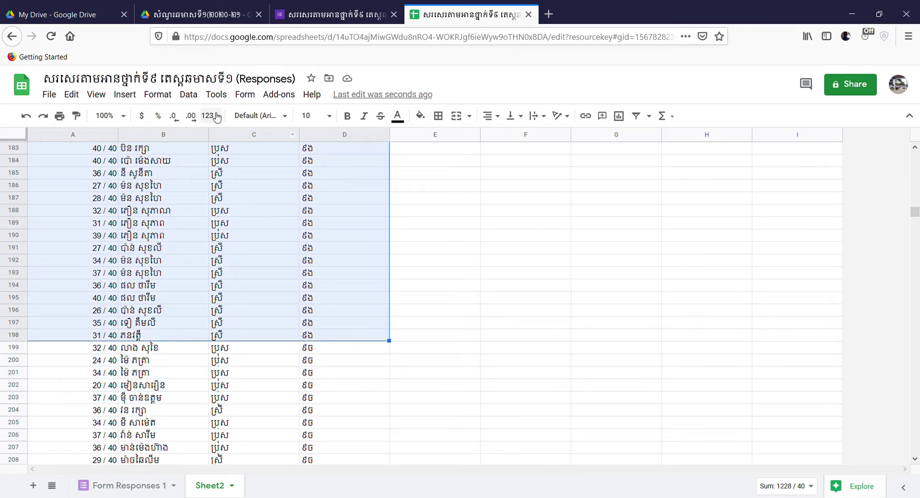
left_click(195, 98)
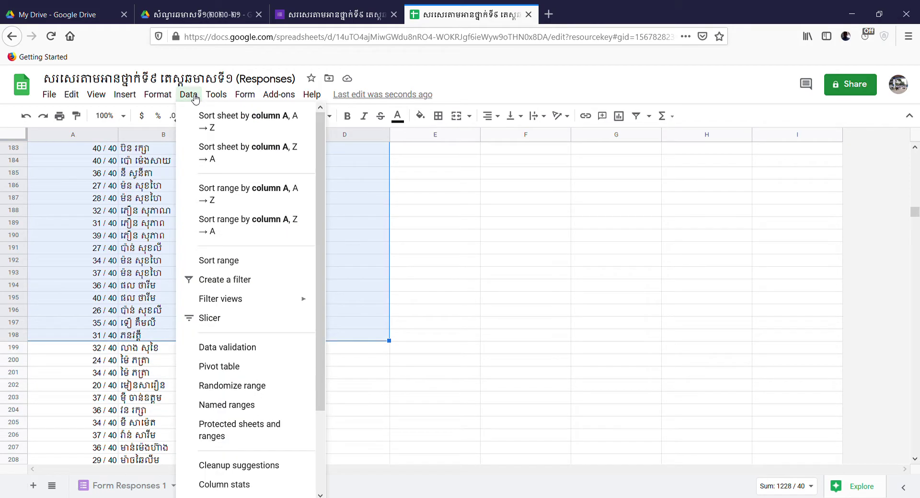
left_click(217, 263)
left_click(408, 270)
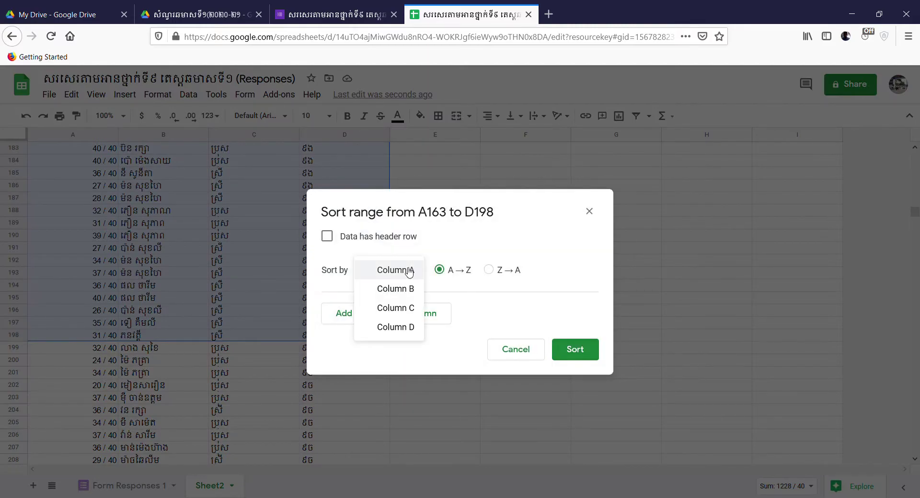
left_click(397, 289)
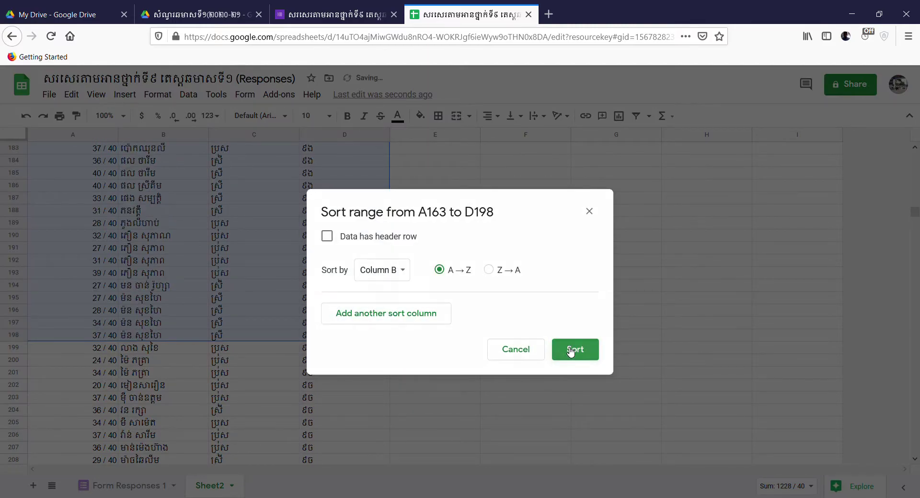
left_click(566, 350)
Sort the class ៩ច records in A199:D224 by column B in A → Z order.
scroll(440, 355, "down", 4)
left_click_drag(85, 199, 348, 253)
left_click(188, 94)
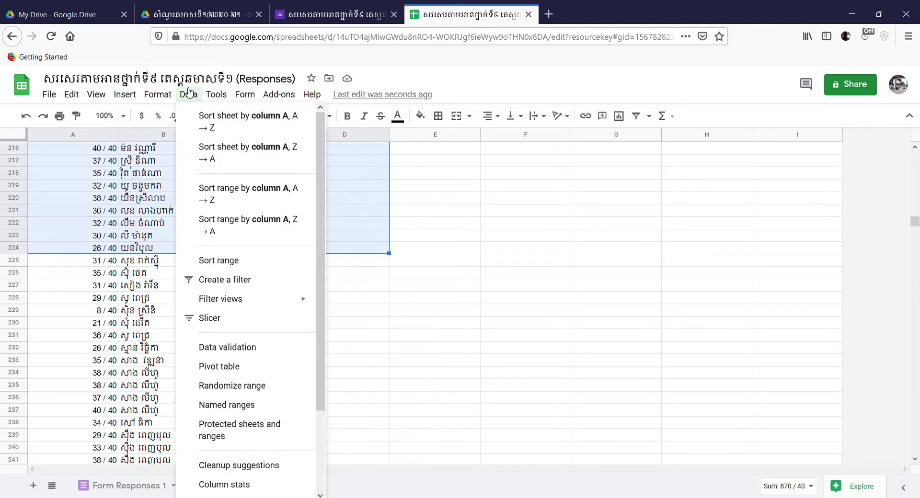
left_click(217, 261)
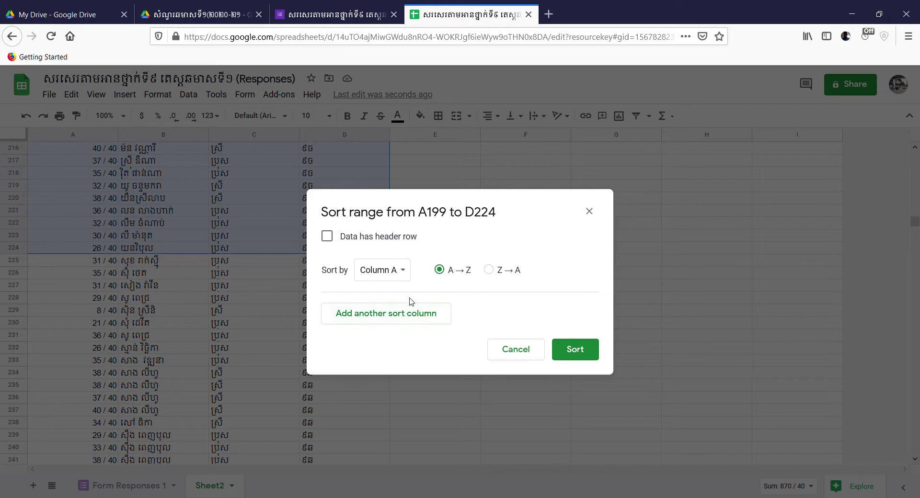
left_click(404, 270)
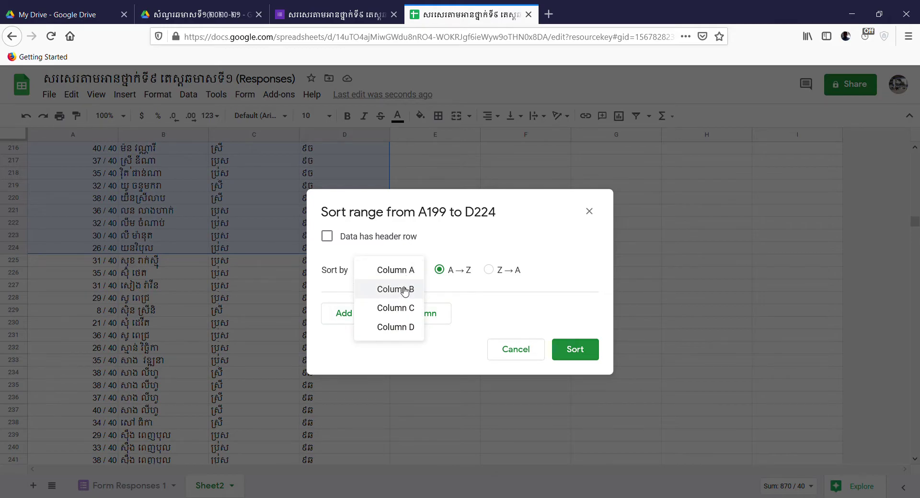
left_click(405, 291)
left_click(576, 351)
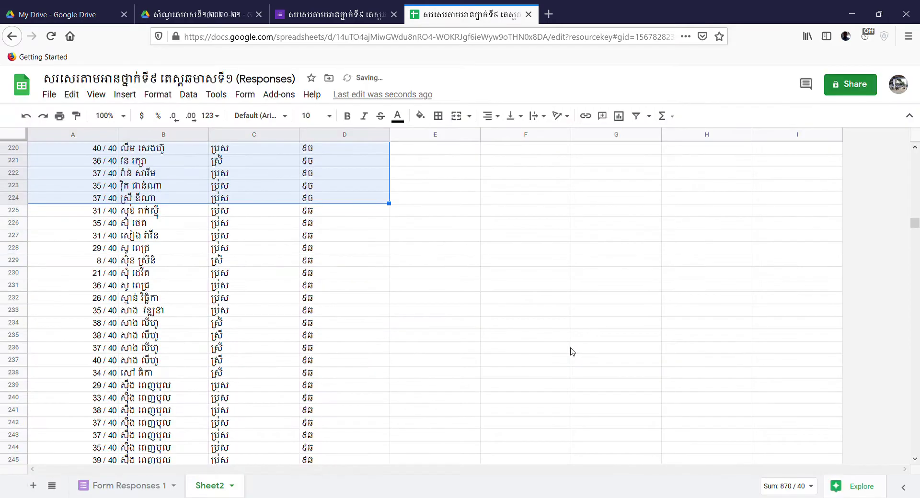
Sort the class ៩ឆ records in A225:D270 by column B in A → Z order.
left_click_drag(99, 222, 354, 327)
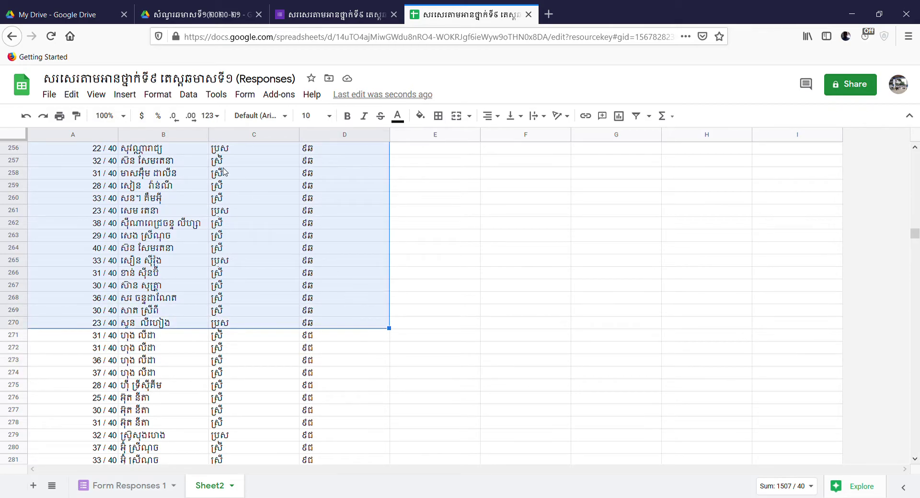
left_click(188, 94)
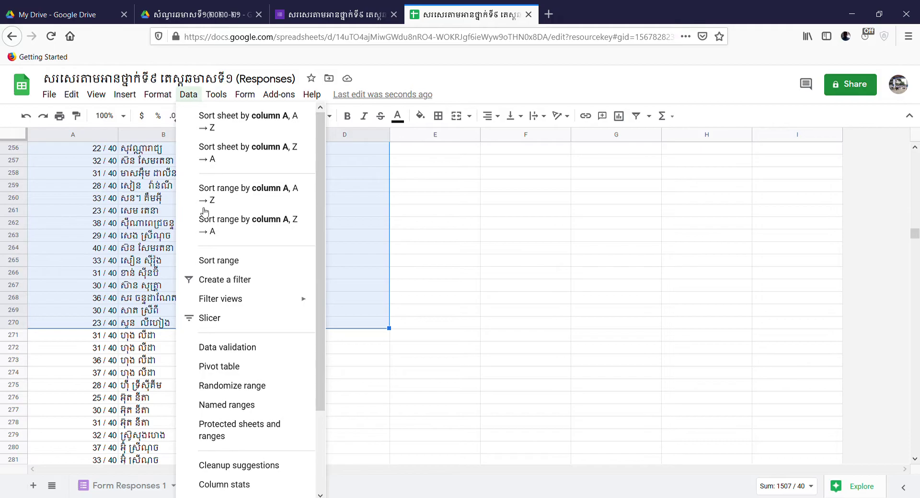
left_click(222, 261)
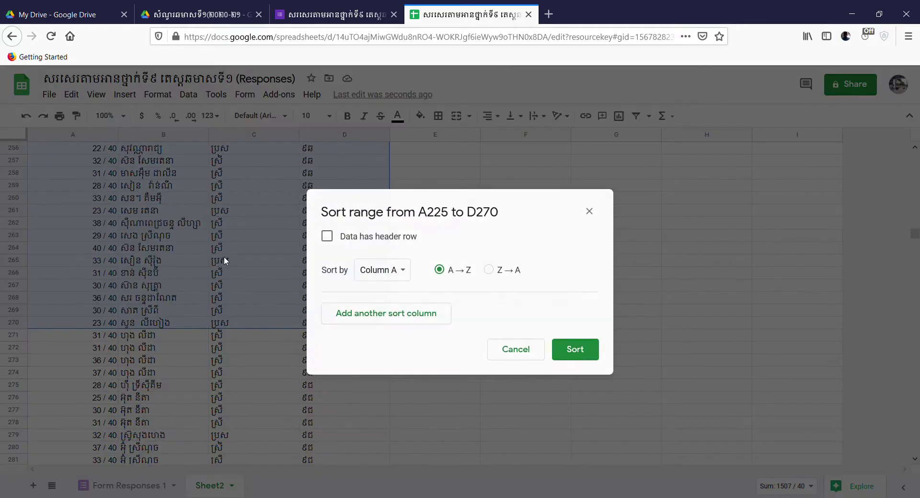
left_click(407, 269)
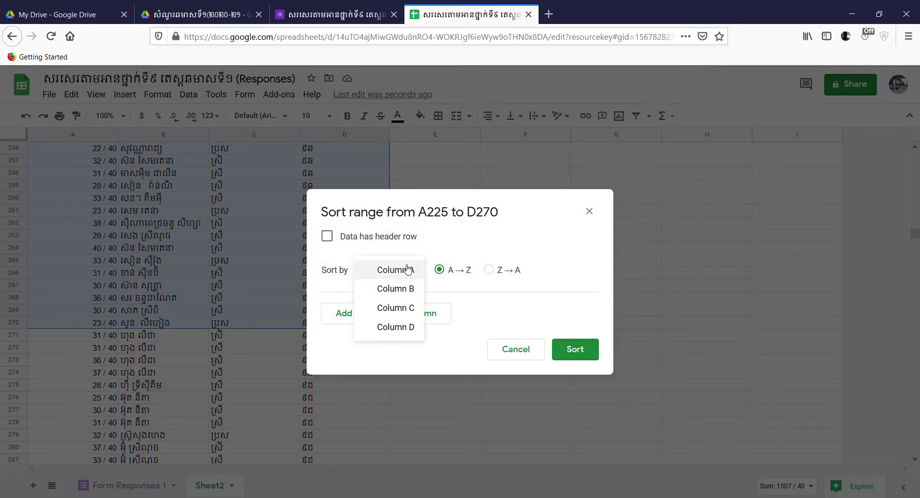
left_click(402, 289)
left_click(583, 349)
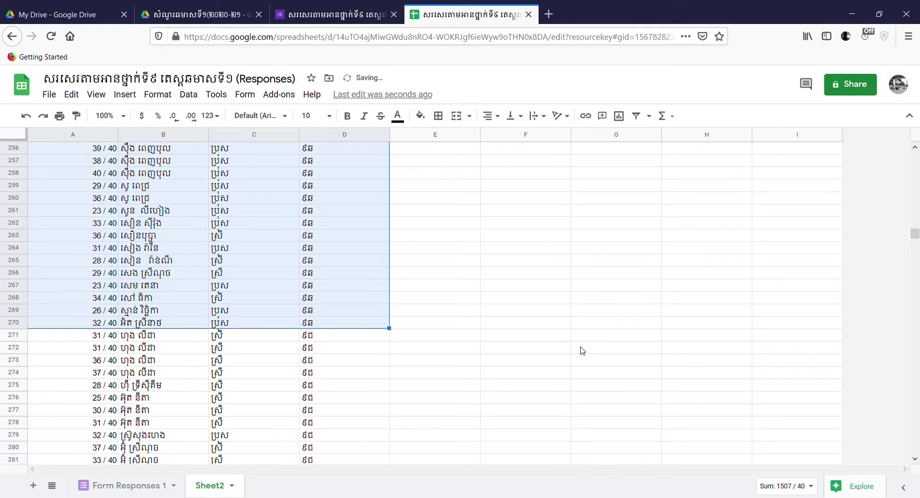
Sort the class ៩ជ records in A271:D322 by column B in A → Z order.
scroll(582, 351, "down", 3)
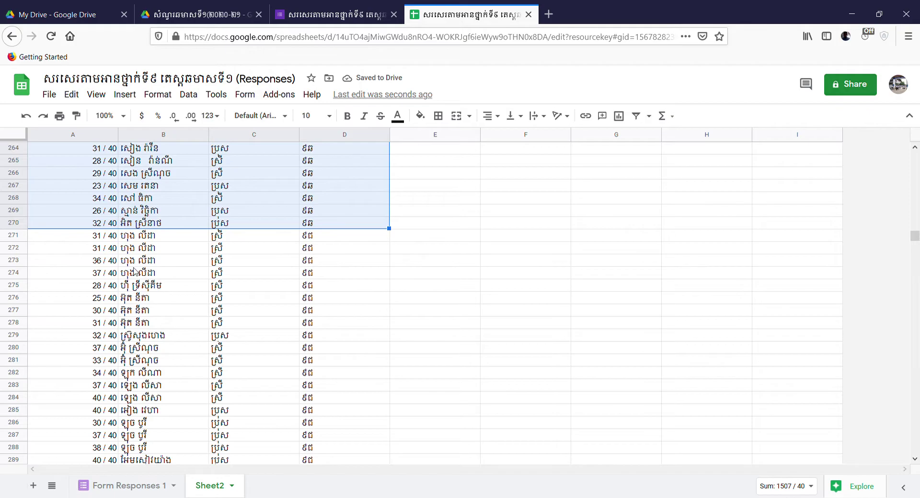
left_click_drag(88, 240, 355, 404)
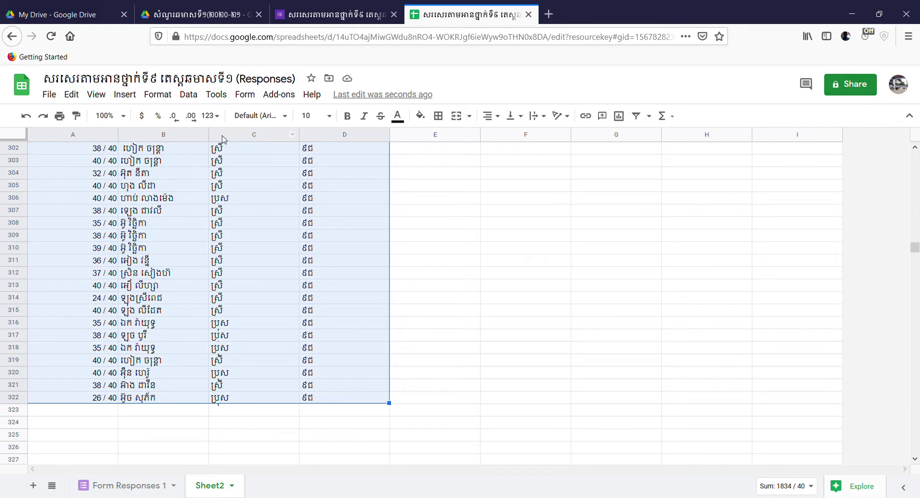
left_click(189, 94)
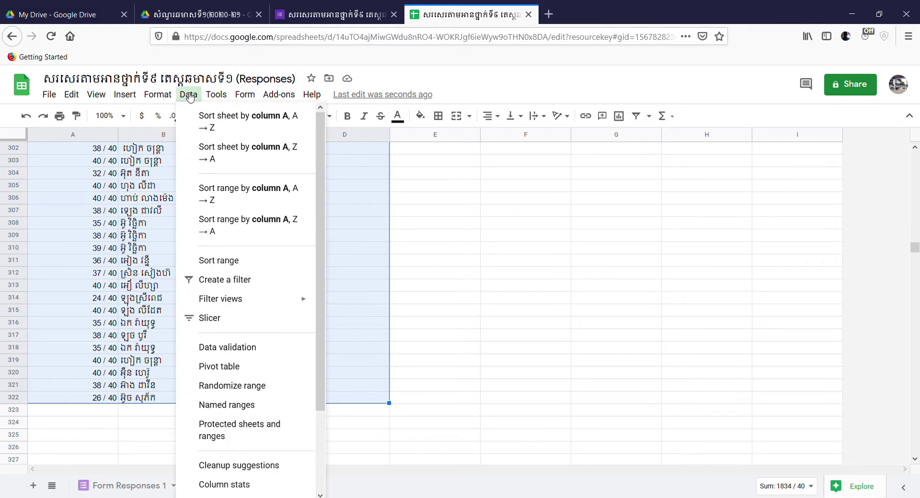
left_click(211, 262)
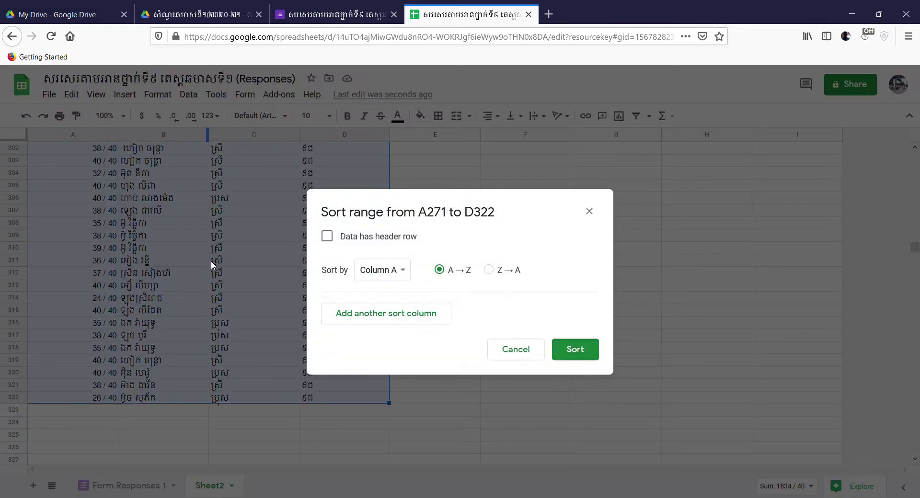
left_click(404, 274)
left_click(395, 289)
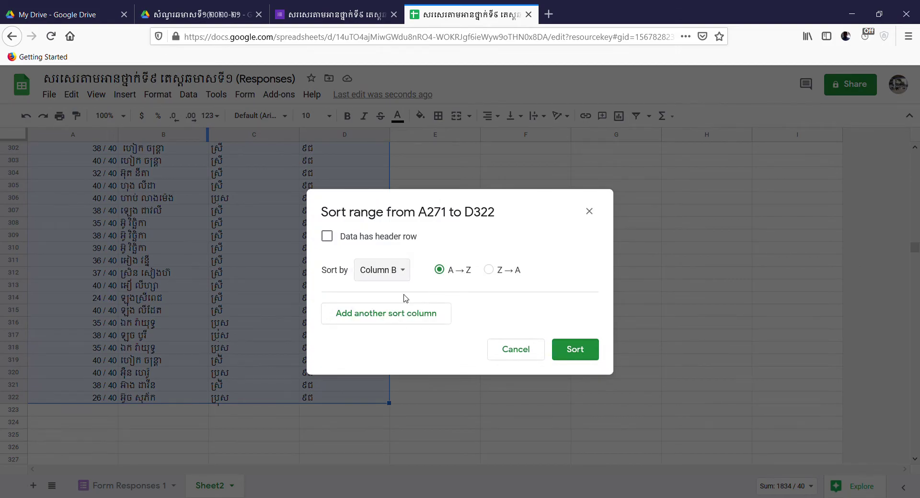
left_click(567, 357)
left_click(462, 331)
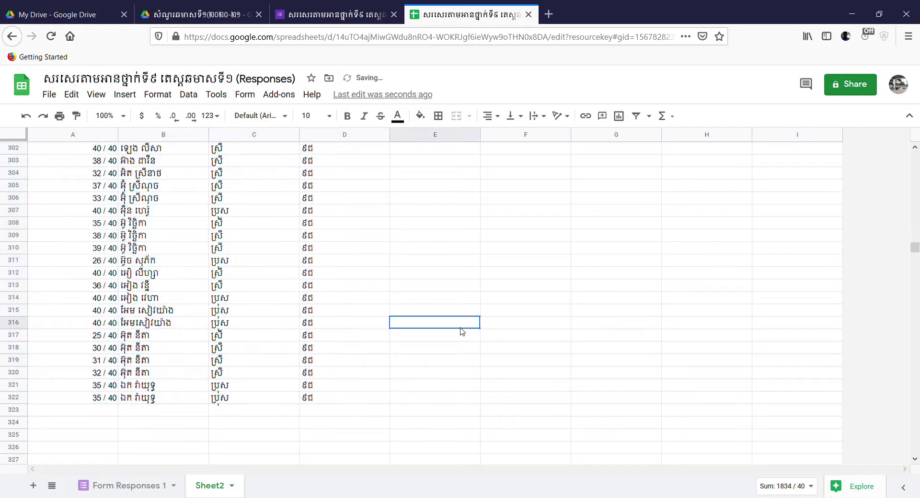
Review the sorted list from the last class back to row 1, checking column B for repeated student names in class ៩ឆ.
scroll(462, 331, "up", 10)
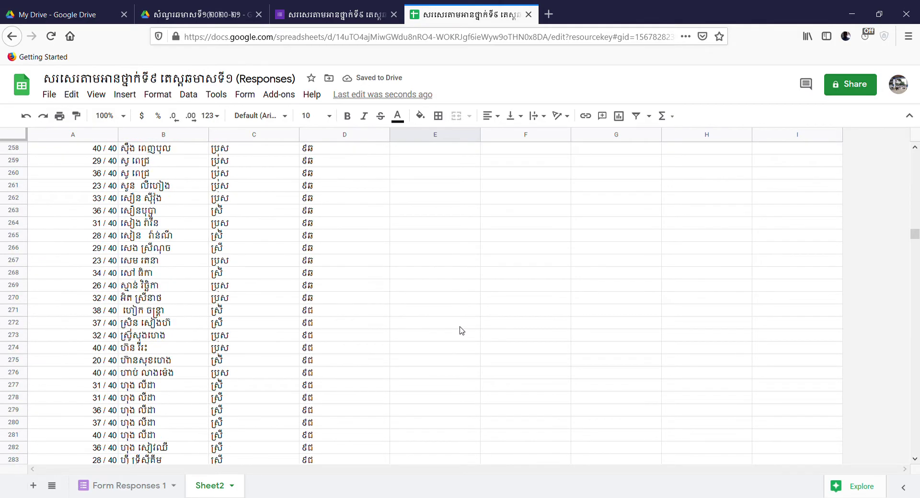
scroll(462, 332, "up", 5)
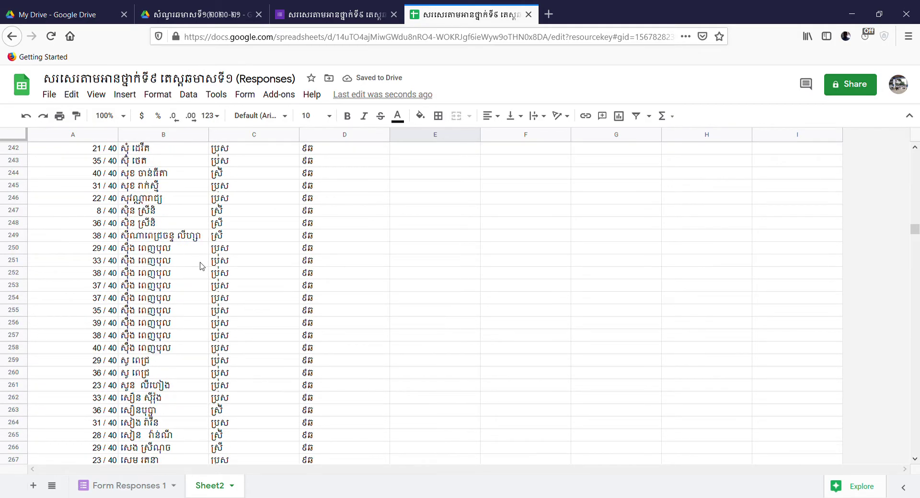
left_click(172, 250)
left_click(170, 264)
left_click(172, 275)
left_click(174, 287)
left_click(177, 310)
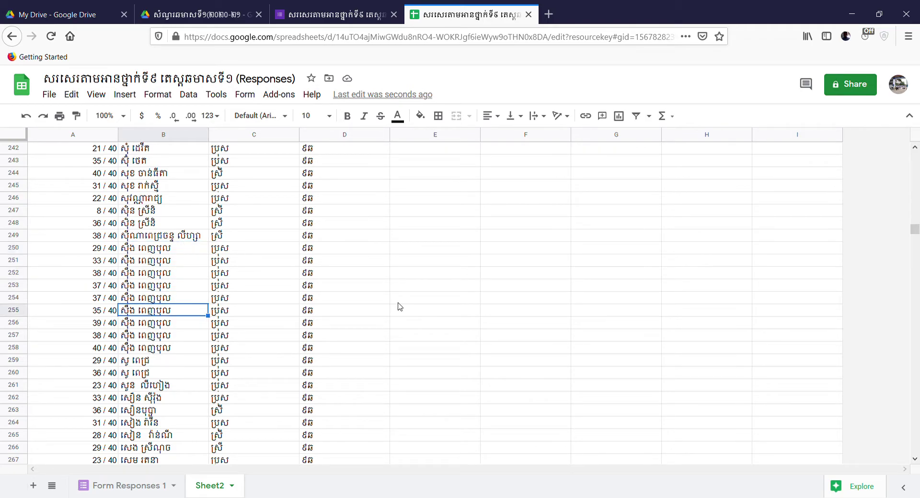
scroll(399, 306, "up", 20)
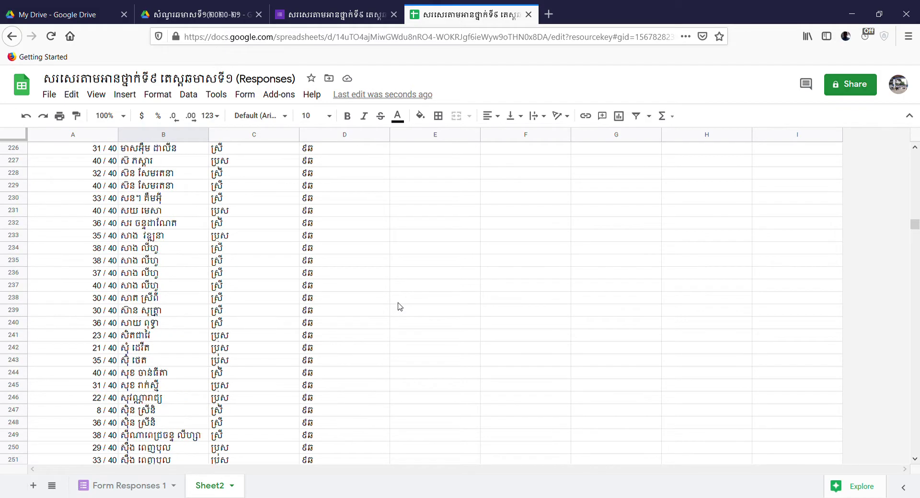
scroll(399, 307, "up", 20)
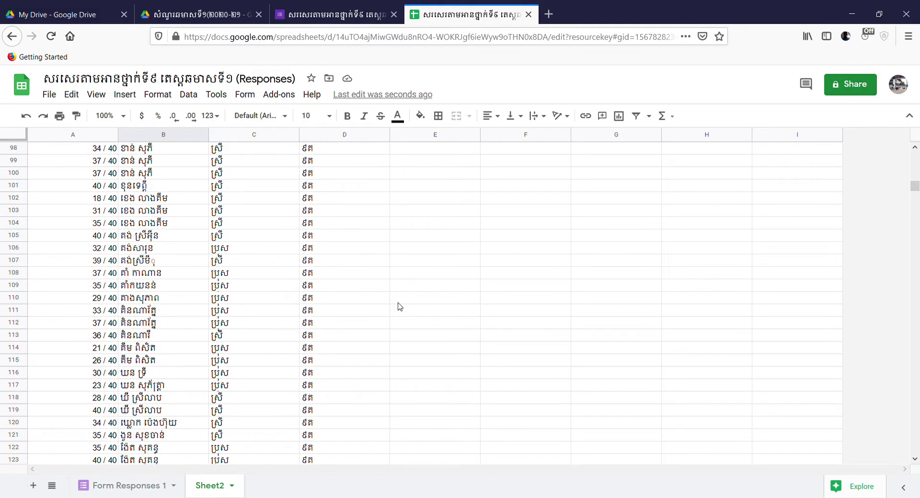
scroll(399, 307, "up", 3)
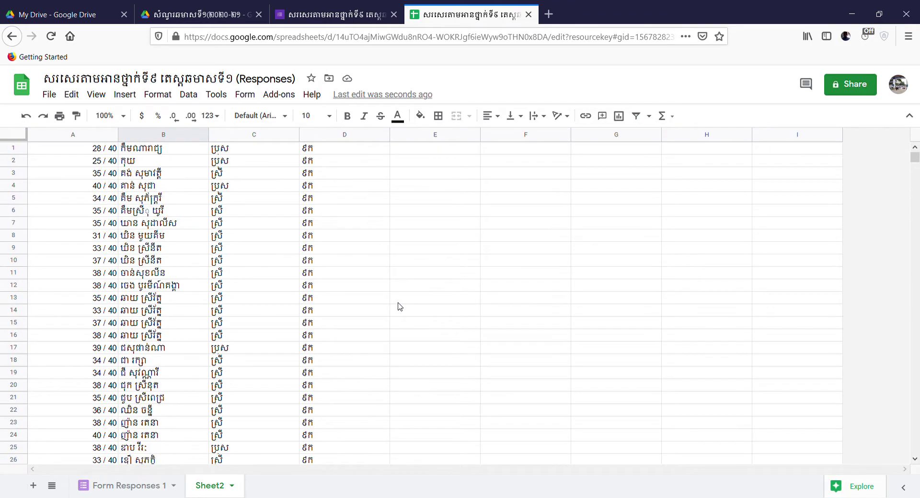
Insert one blank row above the first record and make it about twice as tall as the other rows.
left_click(15, 148)
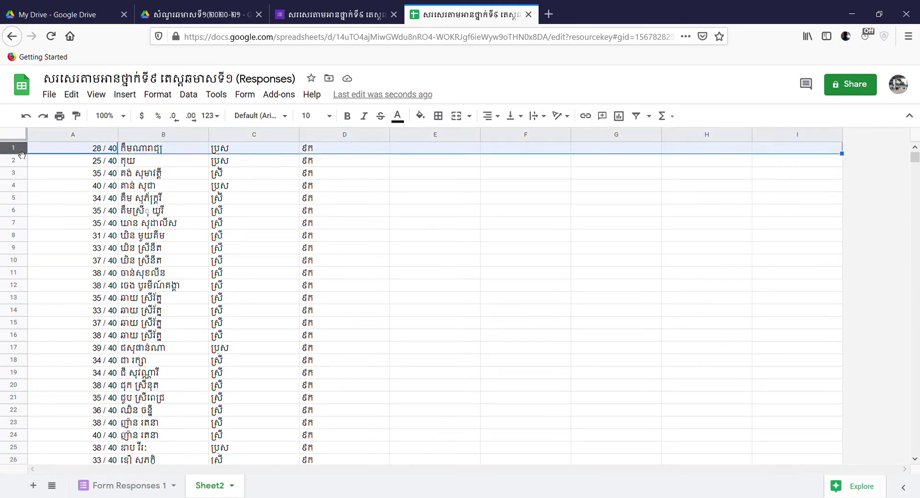
right_click(21, 153)
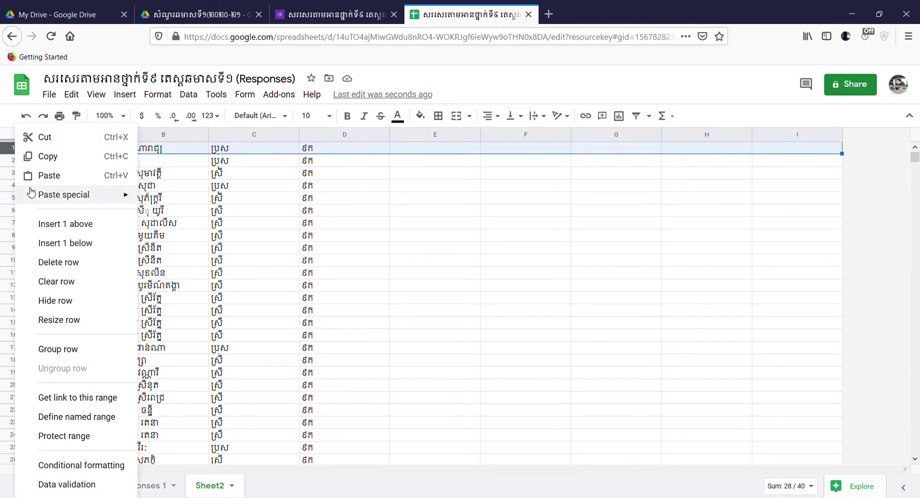
left_click(67, 225)
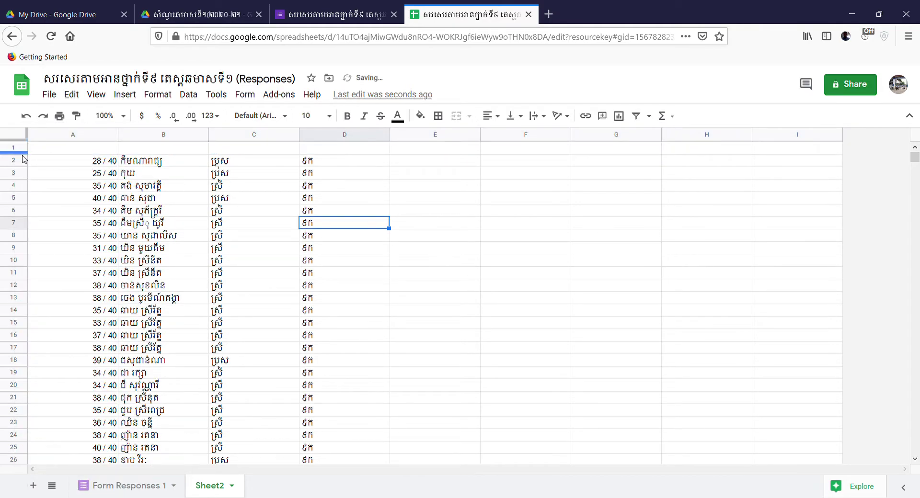
left_click_drag(18, 154, 18, 166)
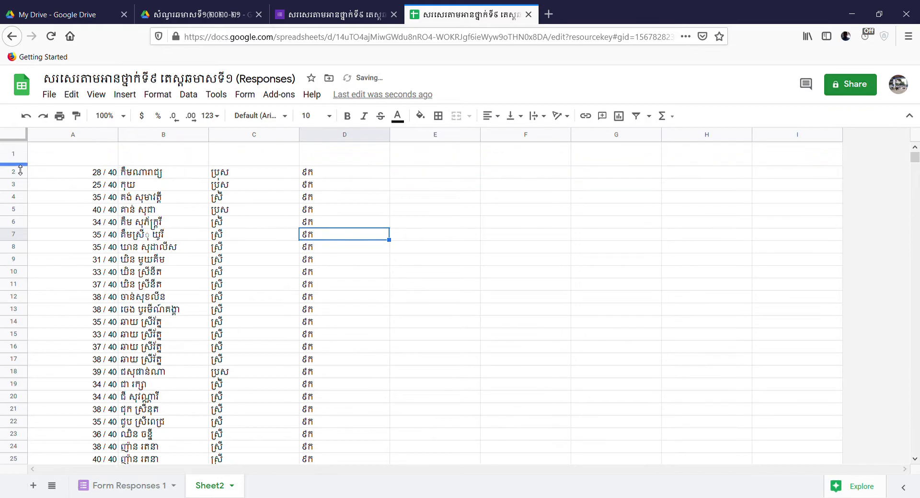
Enter the title សរសេរតាមអានថ្នាក់ទី៩ ឆមាសទី១ in cell B1.
left_click(192, 161)
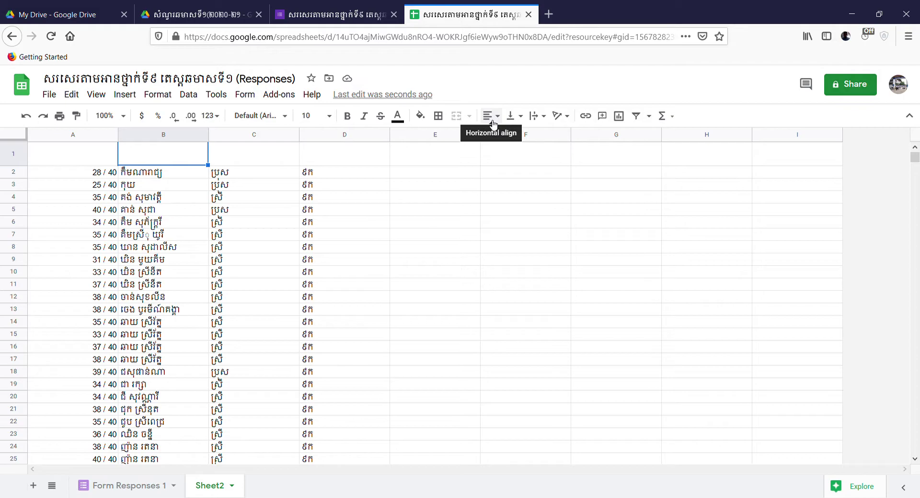
type("s")
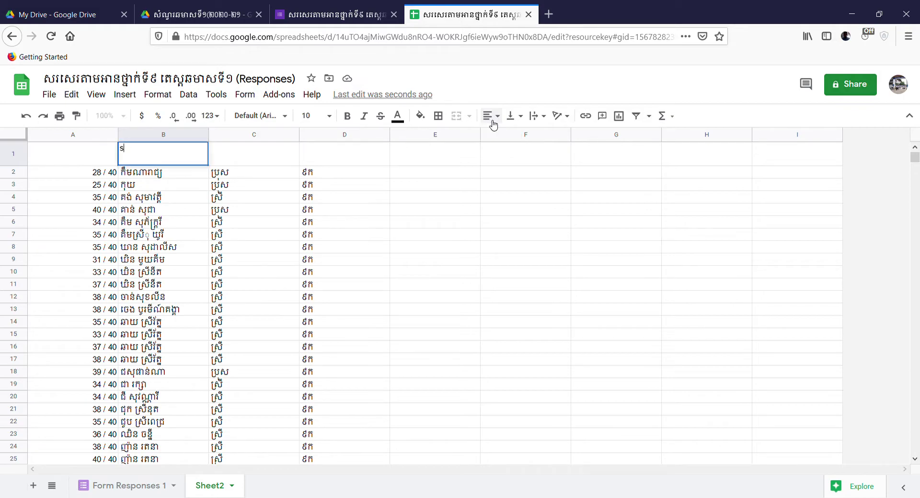
key("Return")
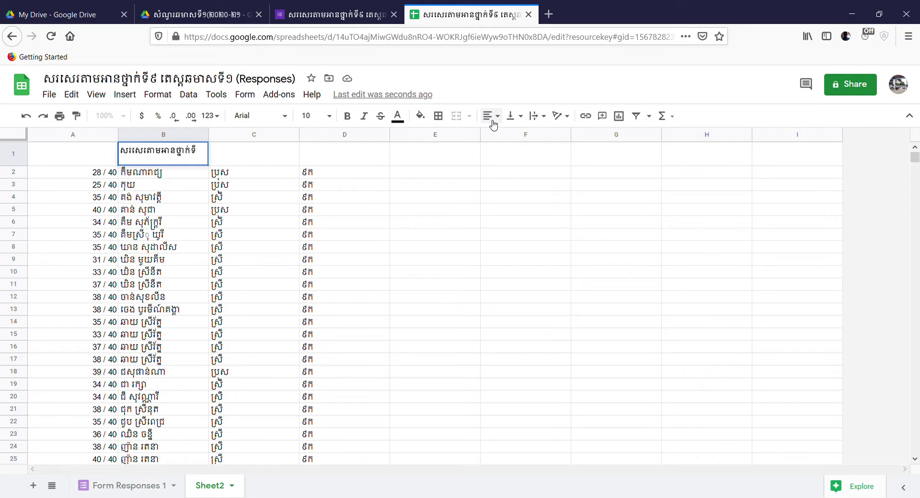
type("ឆមាសទី១")
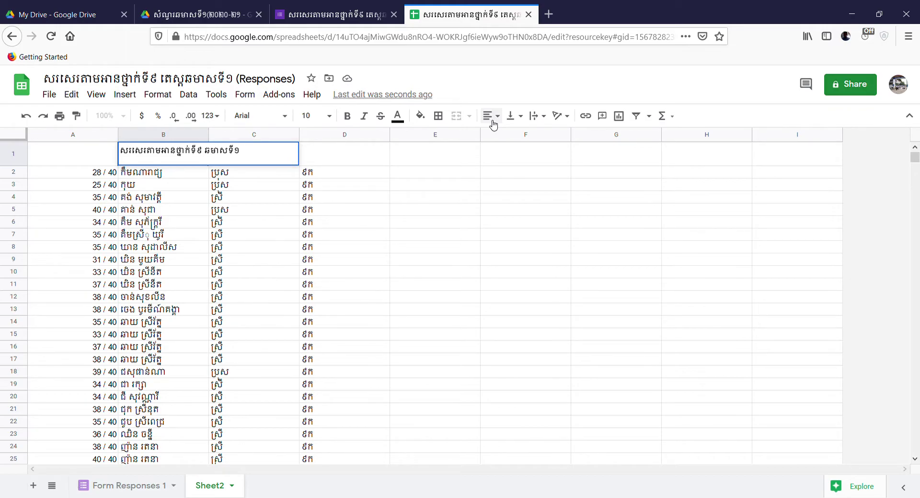
left_click(304, 308)
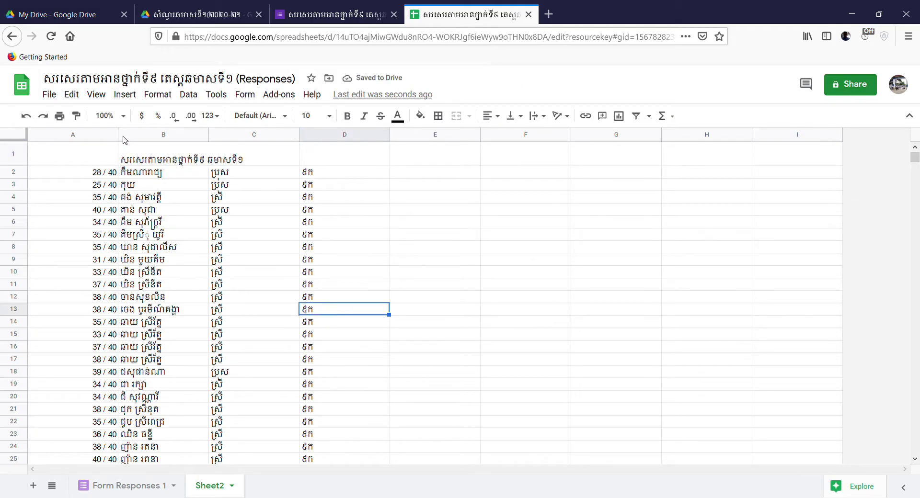
Narrow column A to about two thirds of its width, and columns C and D to about 40% of theirs.
left_click_drag(123, 135, 89, 135)
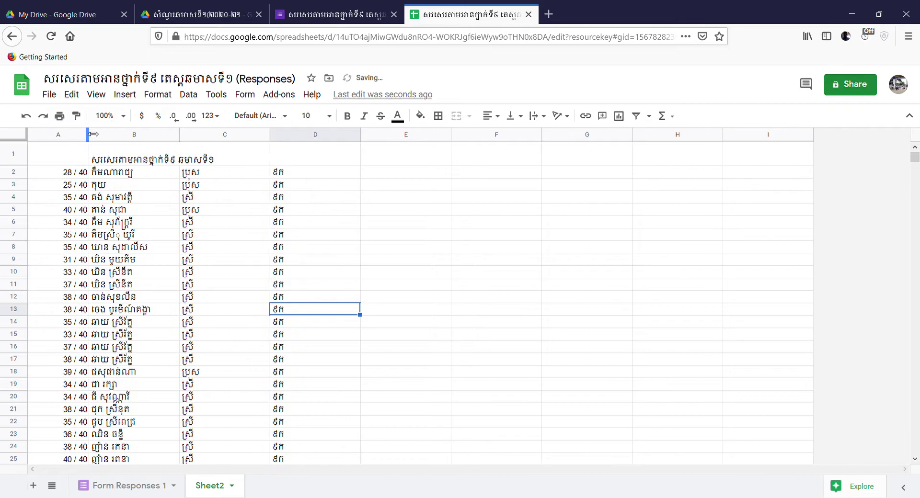
left_click_drag(270, 135, 215, 139)
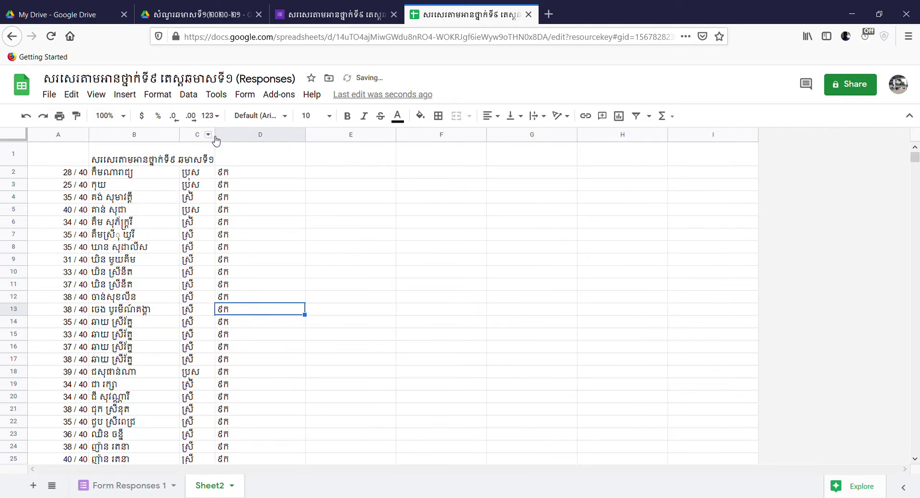
left_click_drag(305, 135, 251, 138)
left_click(344, 274)
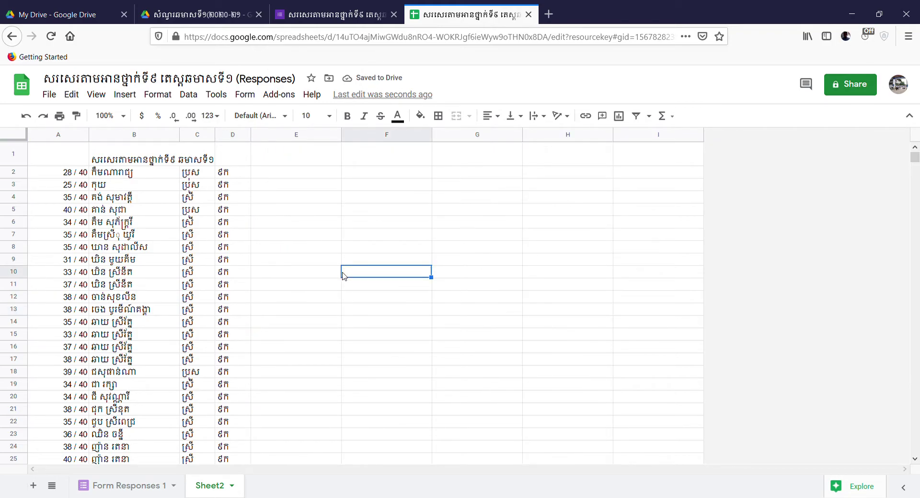
Set up printing of the current sheet in Portrait orientation on A4 (8.27" x 11.69") paper.
left_click(60, 117)
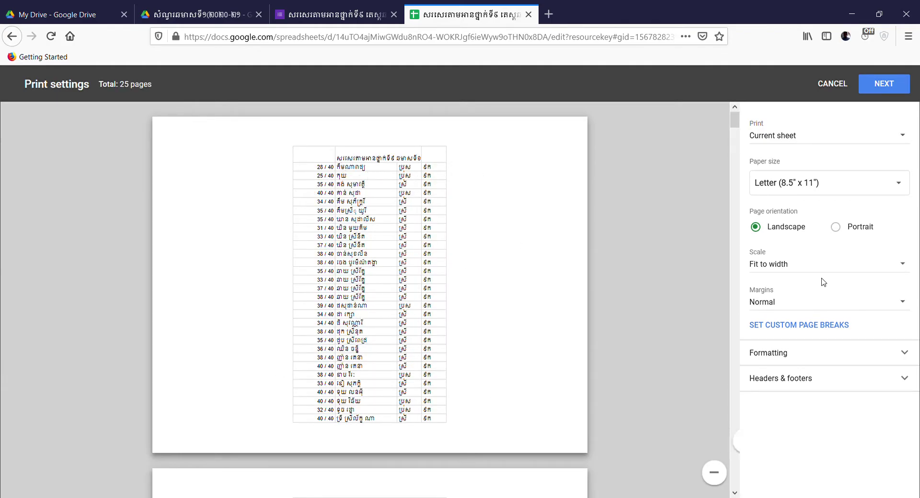
left_click(838, 228)
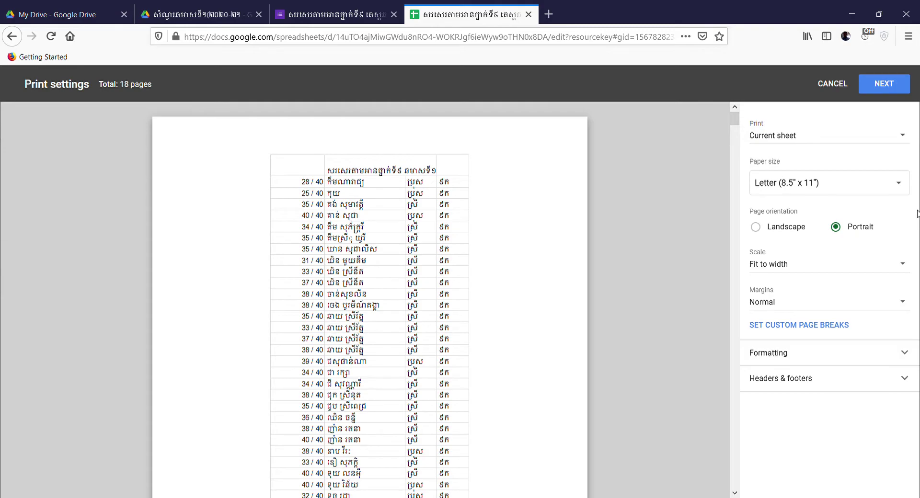
left_click(902, 188)
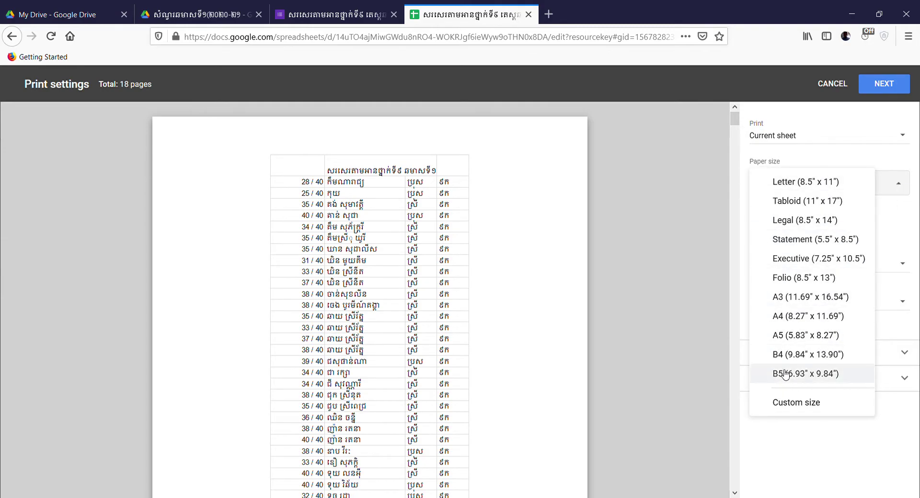
left_click(797, 316)
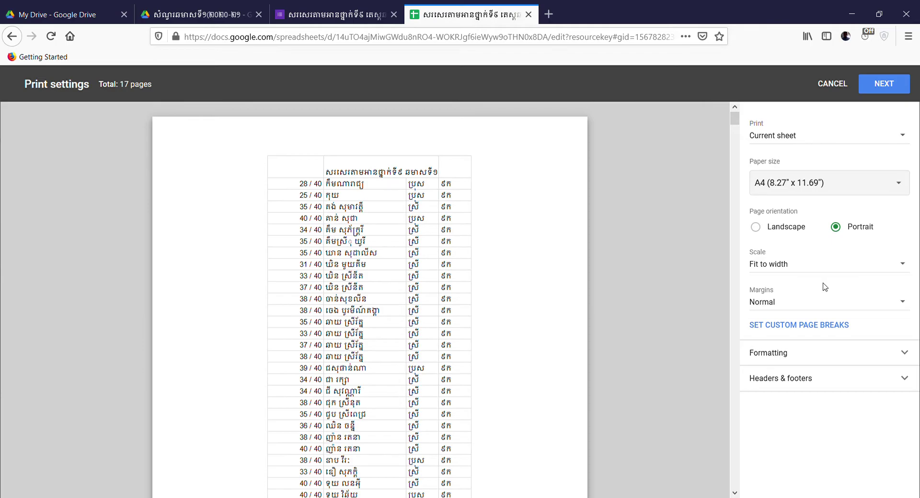
Generate the sheet's print PDF and print all of its pages on the Canon iX6800 series (Copy 1) printer.
left_click(907, 86)
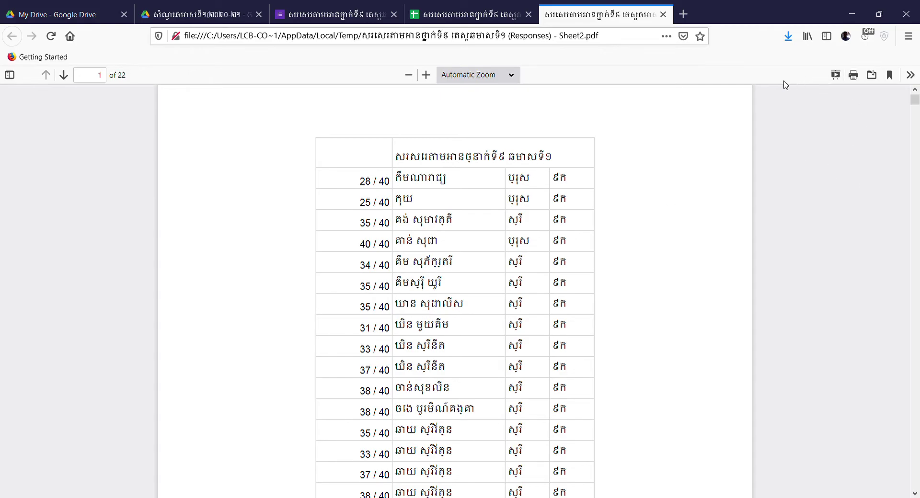
left_click(853, 75)
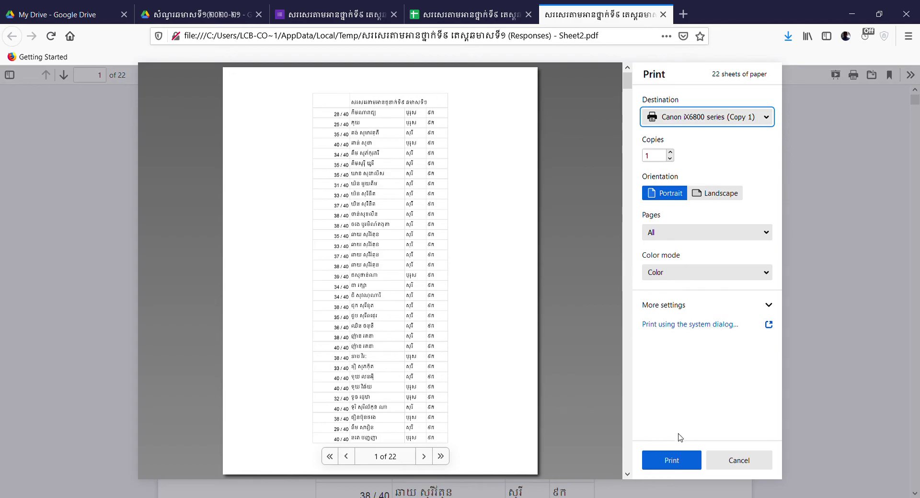
left_click(677, 462)
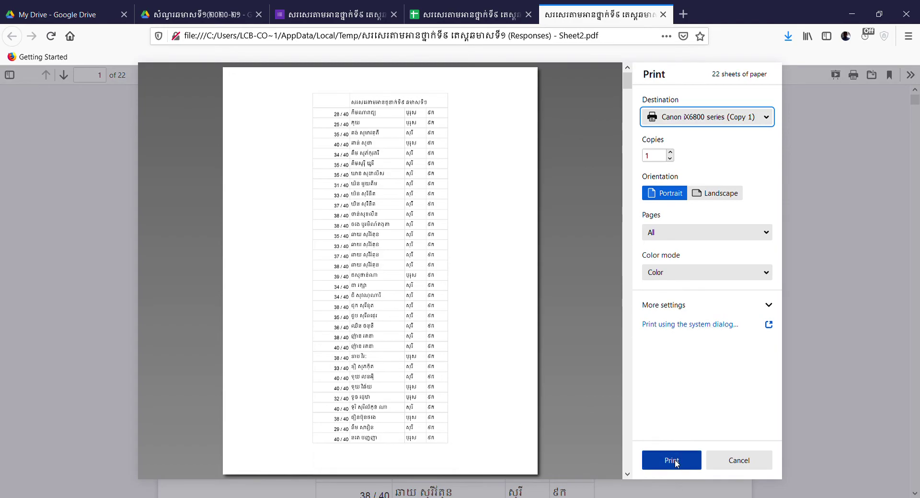